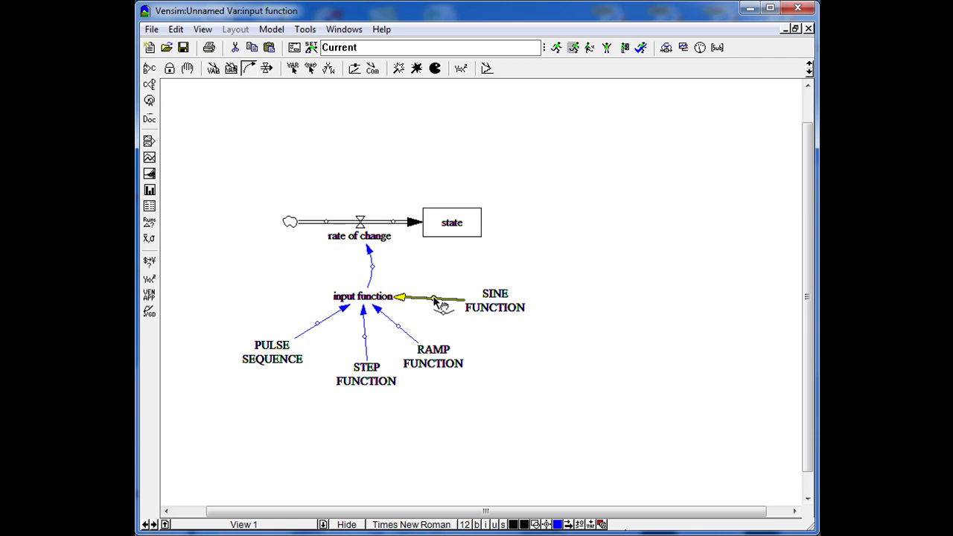
Curve the arrows running from PULSE SEQUENCE, STEP FUNCTION and RAMP FUNCTION into input function, and highlight the variables that need equations.
{"action": "left_click_drag", "start_coordinate": [400, 330], "coordinate": [372, 333]}
{"action": "left_click", "coordinate": [320, 325]}
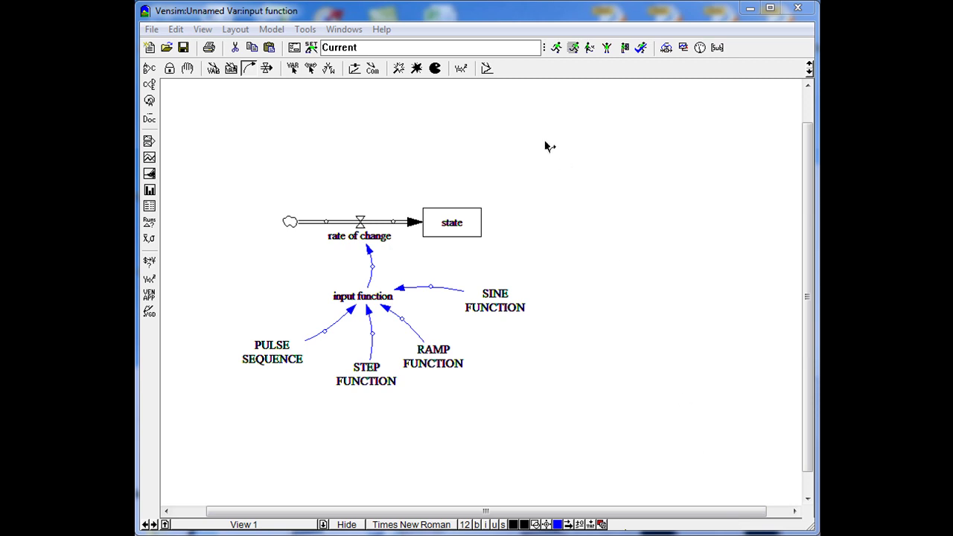
{"action": "left_click", "coordinate": [461, 69]}
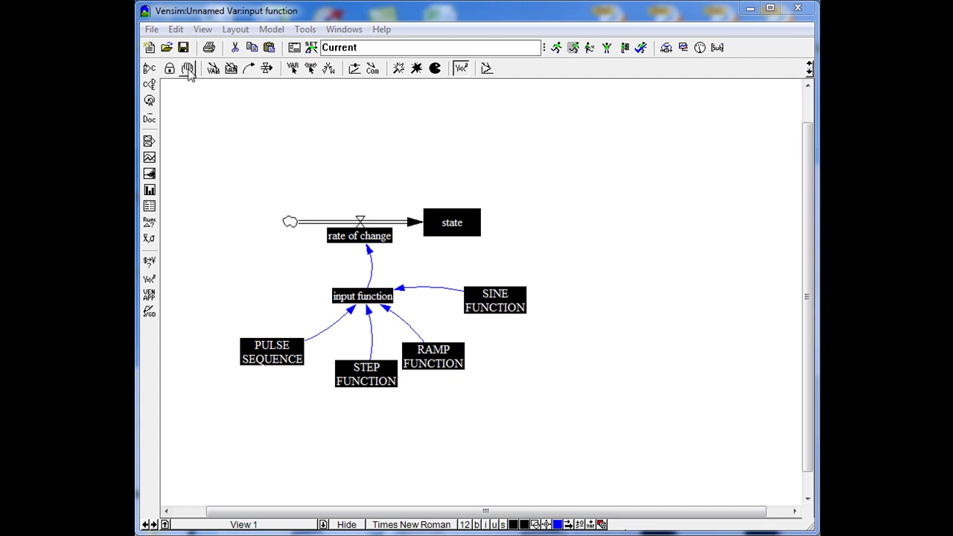
Add a variable named Initial state beside the state stock.
{"action": "left_click", "coordinate": [213, 68]}
{"action": "left_click", "coordinate": [541, 209]}
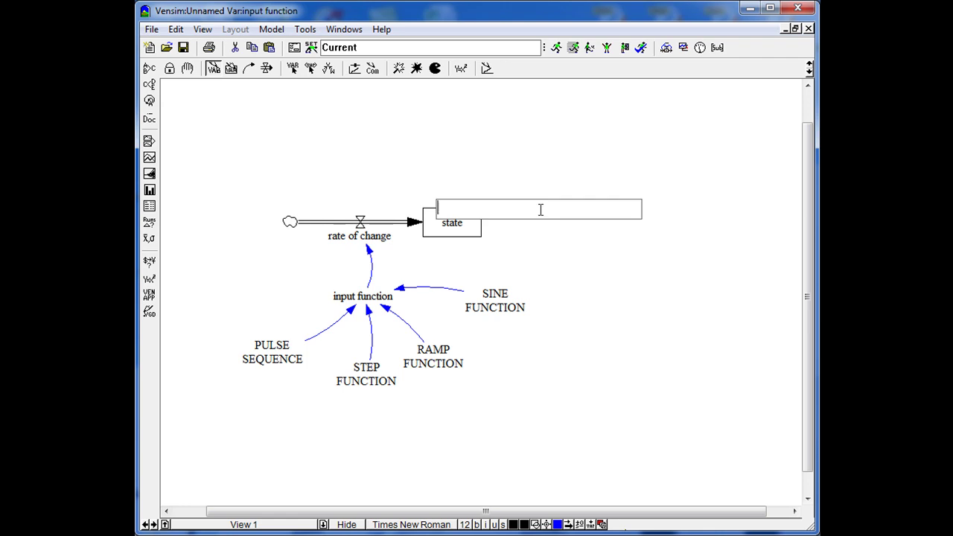
{"action": "type", "text": "Initial state"}
{"action": "key", "text": "Return"}
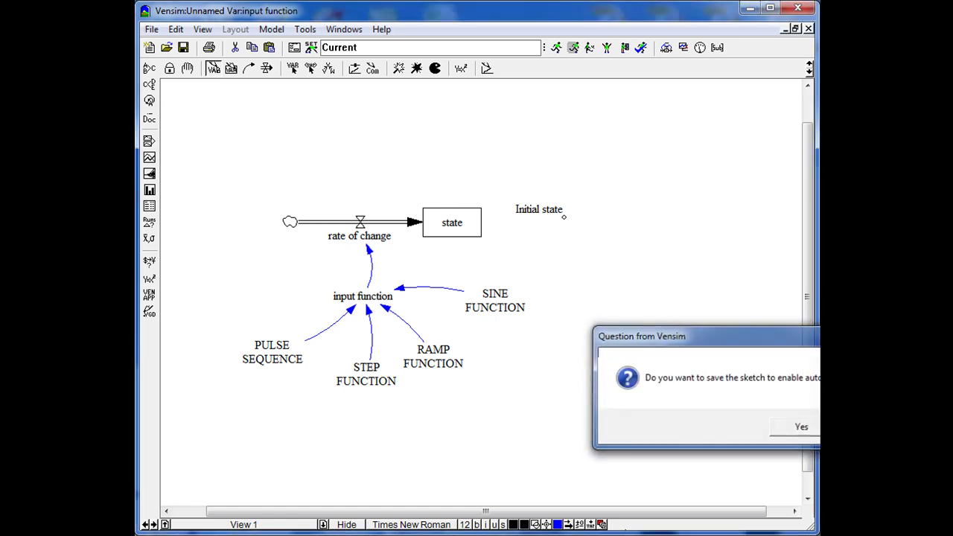
{"action": "key", "text": "Return"}
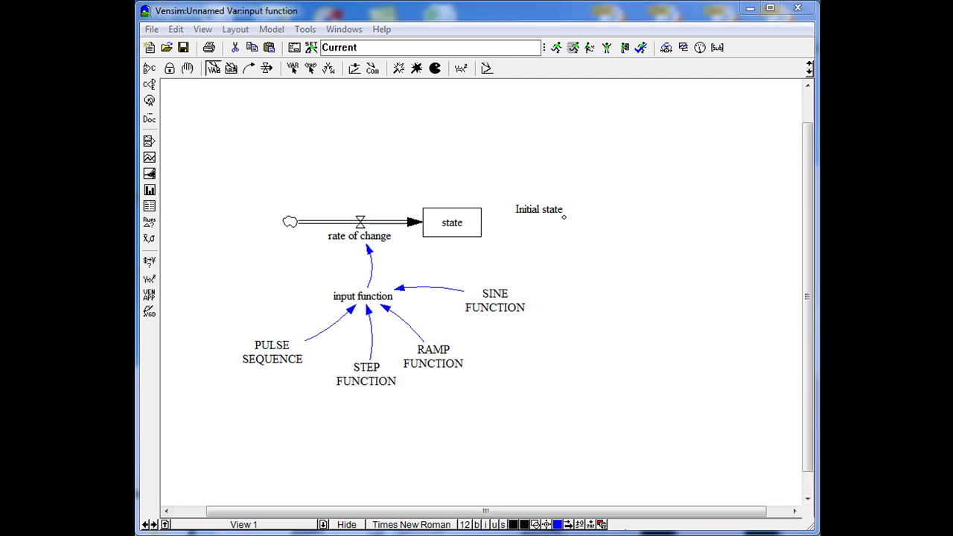
Define Initial state as the constant 0 with the unit state.
{"action": "left_click", "coordinate": [461, 70]}
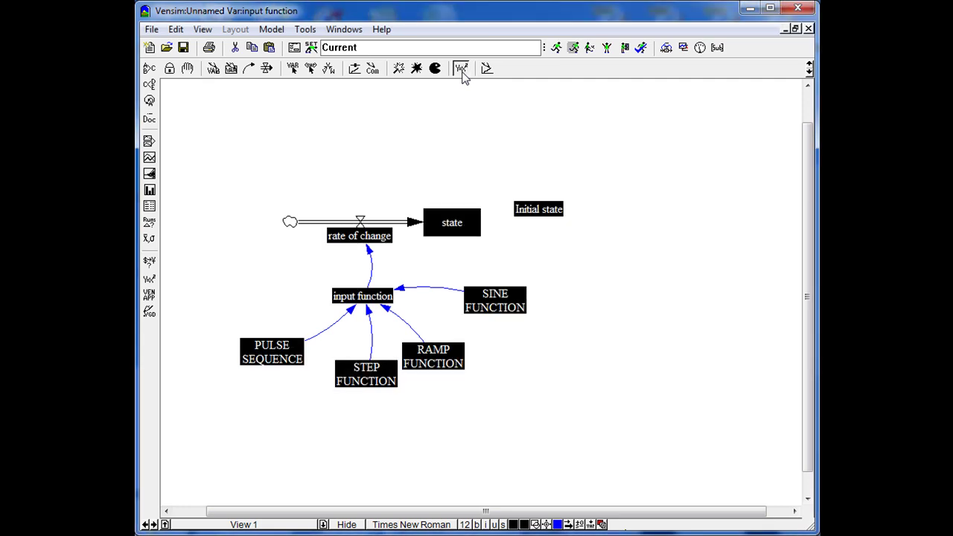
{"action": "left_click", "coordinate": [546, 210]}
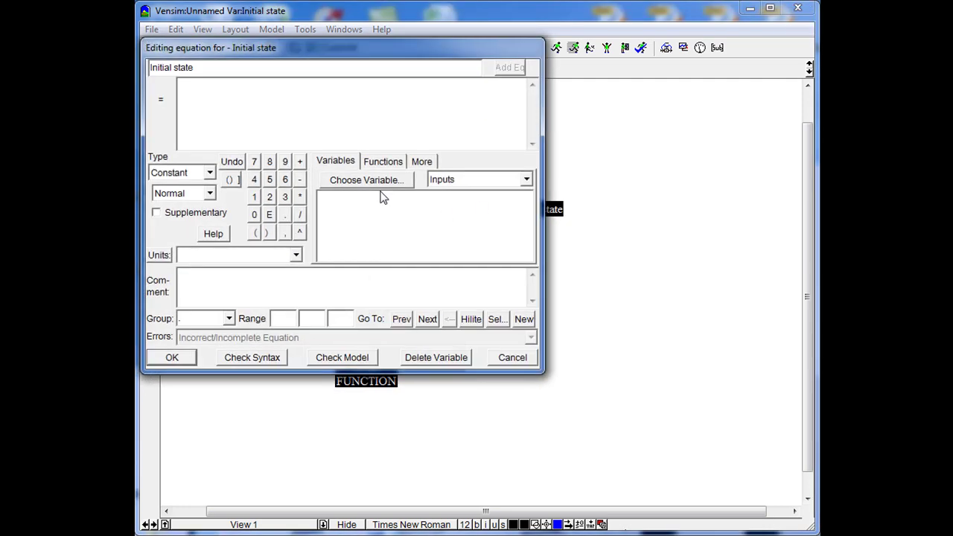
{"action": "type", "text": "0"}
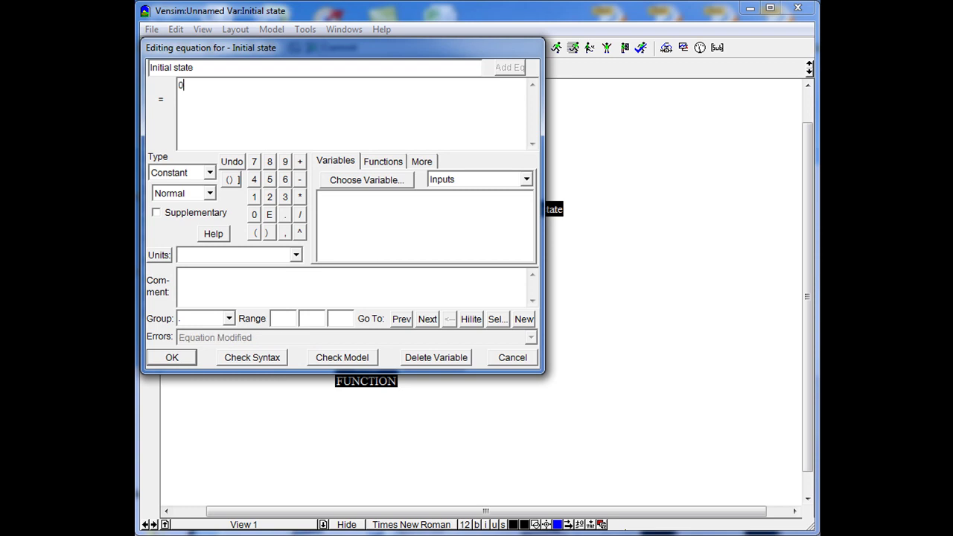
{"action": "left_click", "coordinate": [296, 256]}
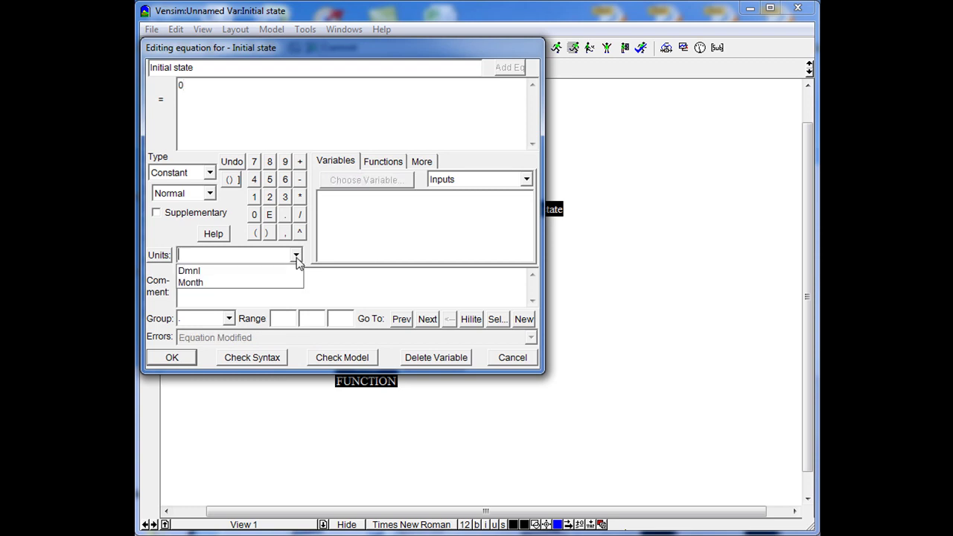
{"action": "left_click", "coordinate": [210, 312]}
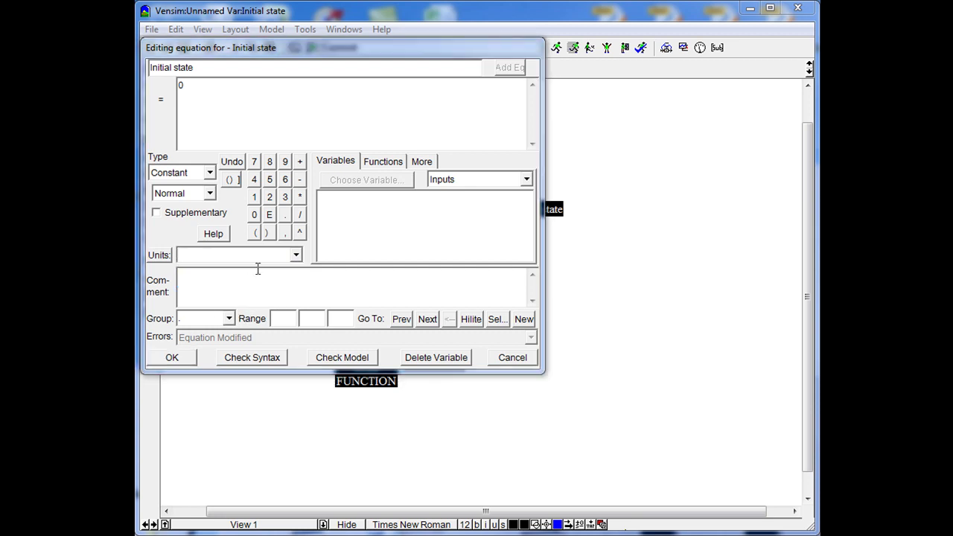
{"action": "type", "text": "state"}
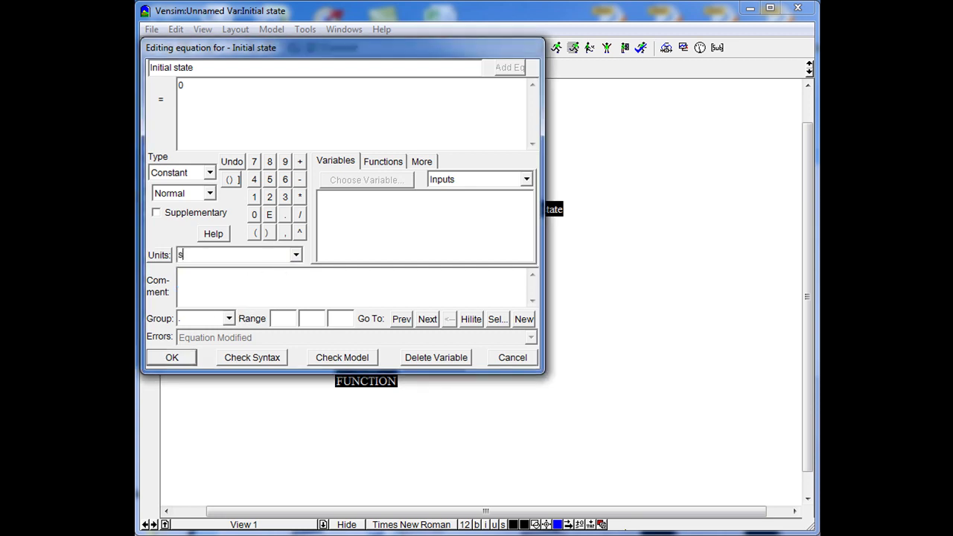
{"action": "key", "text": "Return"}
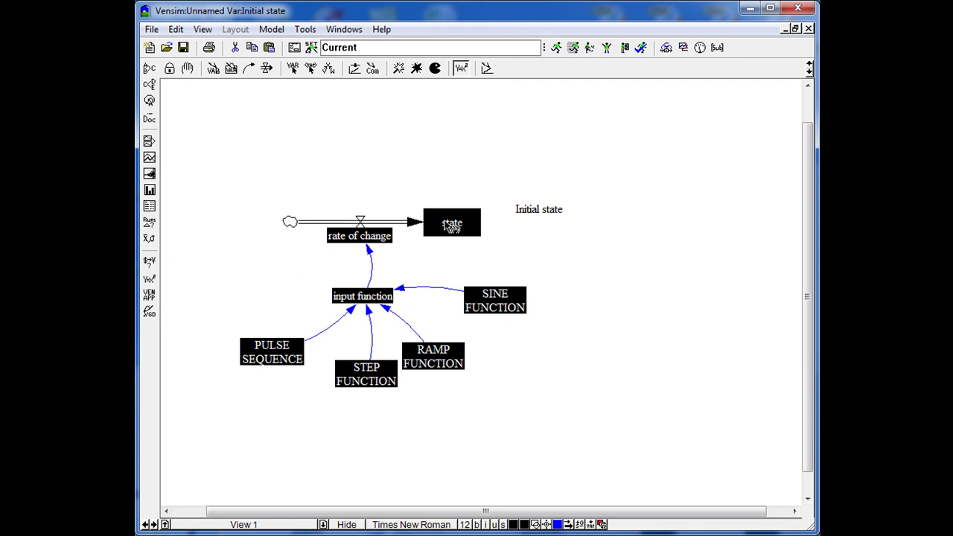
Define PULSE SEQUENCE as the constant 1 and enter its units.
{"action": "left_click", "coordinate": [278, 353]}
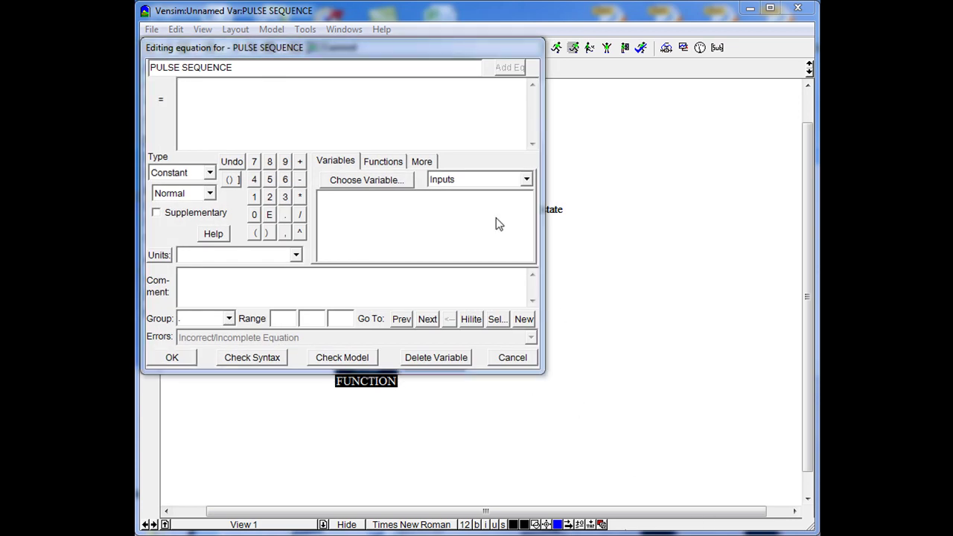
{"action": "left_click", "coordinate": [322, 116]}
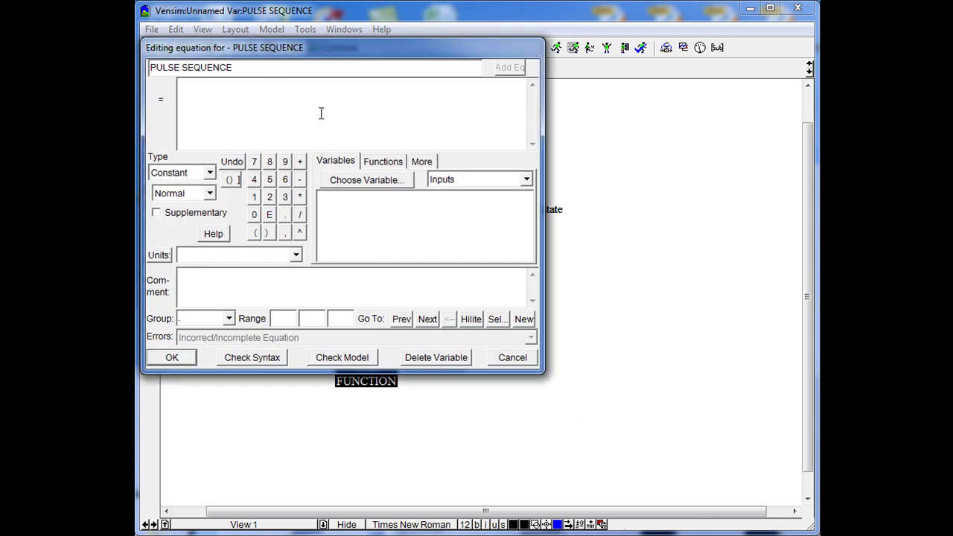
{"action": "type", "text": "1"}
{"action": "left_click", "coordinate": [268, 256]}
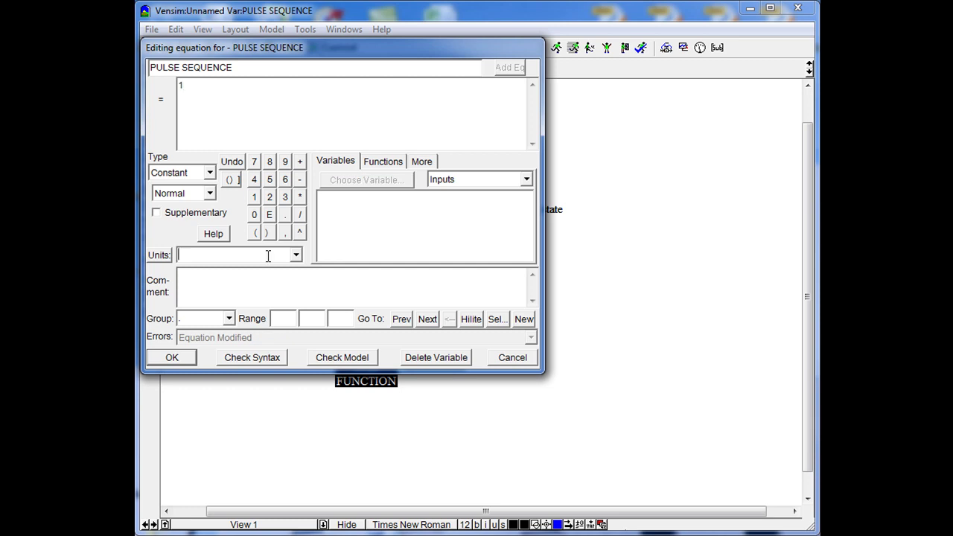
{"action": "type", "text": "at"}
{"action": "key", "text": "BackSpace"}
{"action": "key", "text": "BackSpace"}
{"action": "type", "text": "stat"}
{"action": "left_click", "coordinate": [172, 357]}
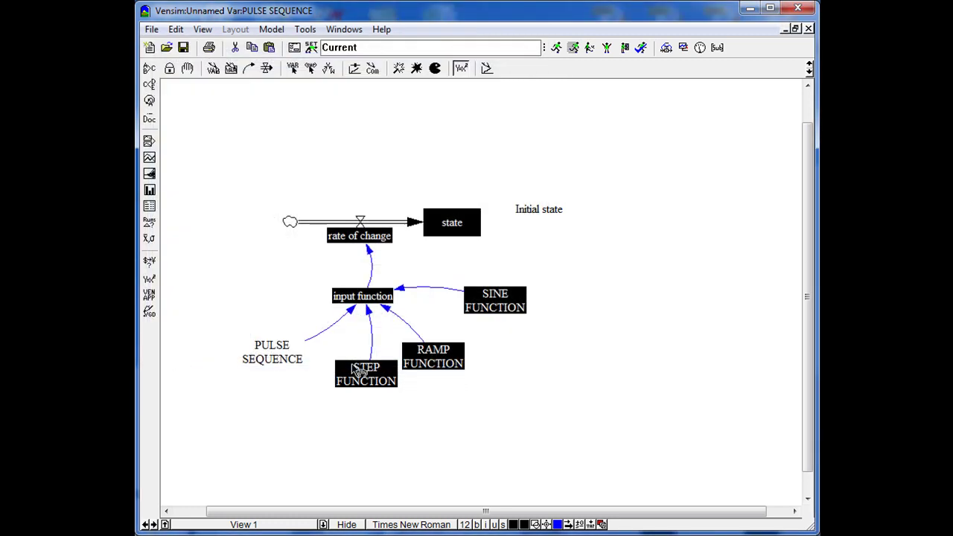
Define STEP FUNCTION as the constant 0 with units of state/day.
{"action": "left_click", "coordinate": [374, 382]}
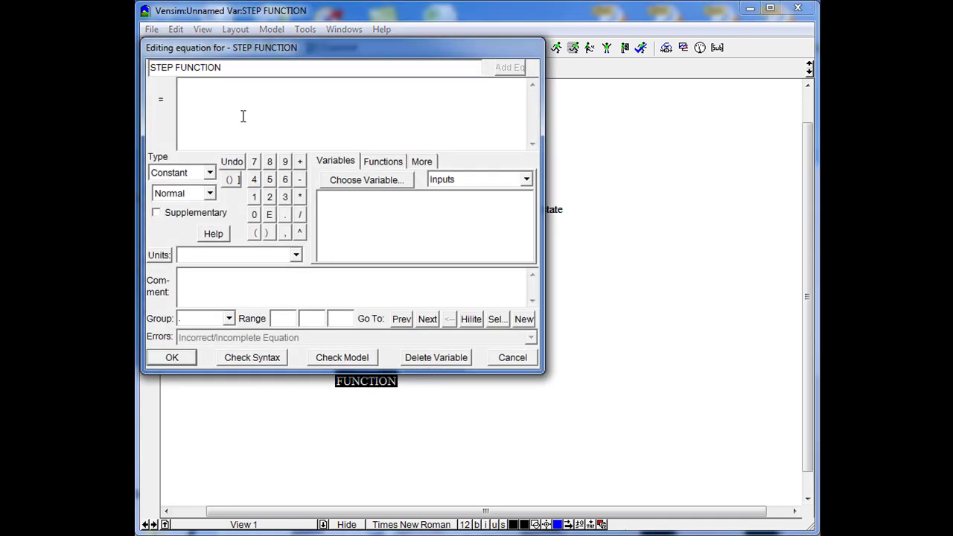
{"action": "type", "text": "0"}
{"action": "left_click", "coordinate": [224, 254]}
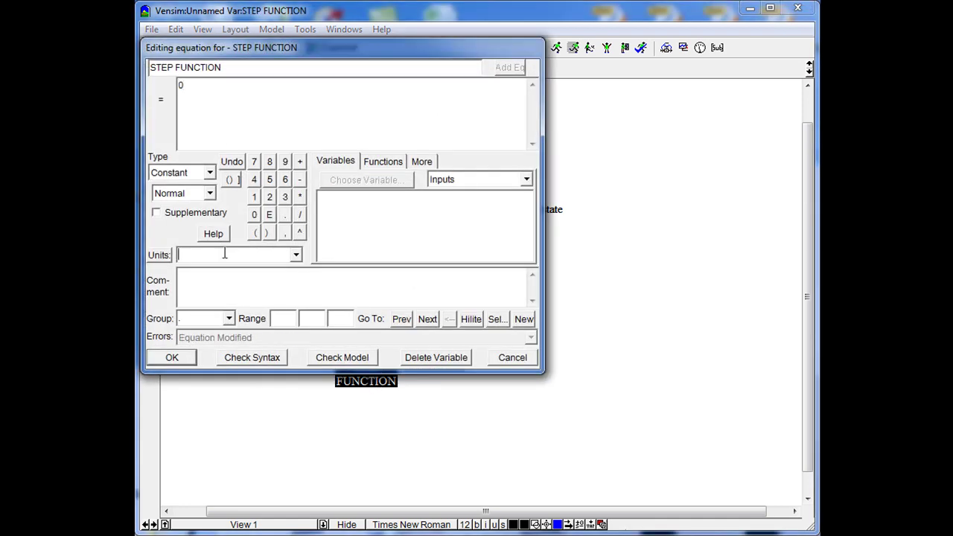
{"action": "type", "text": "state/day"}
{"action": "key", "text": "Return"}
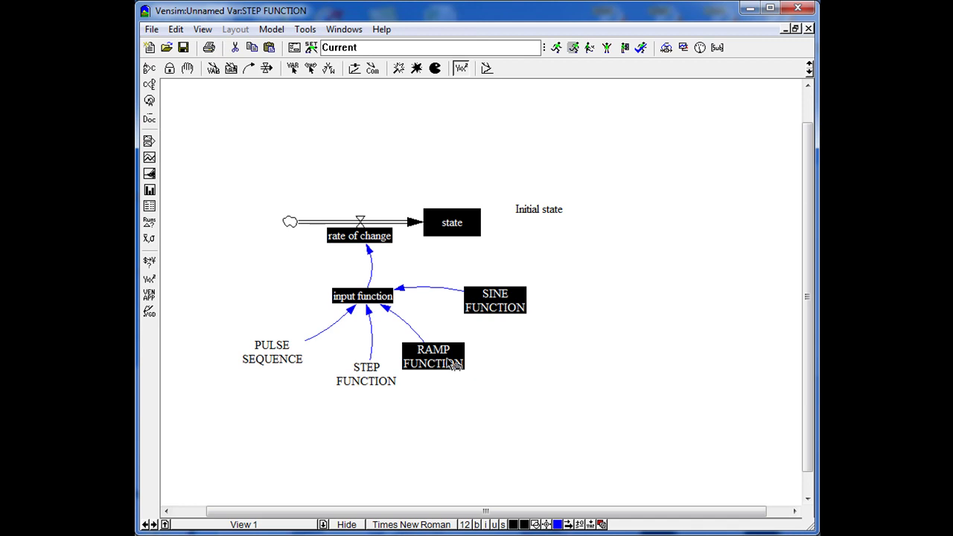
Define RAMP FUNCTION as the constant 0 with units of state/day.
{"action": "left_click", "coordinate": [455, 362]}
{"action": "type", "text": "0"}
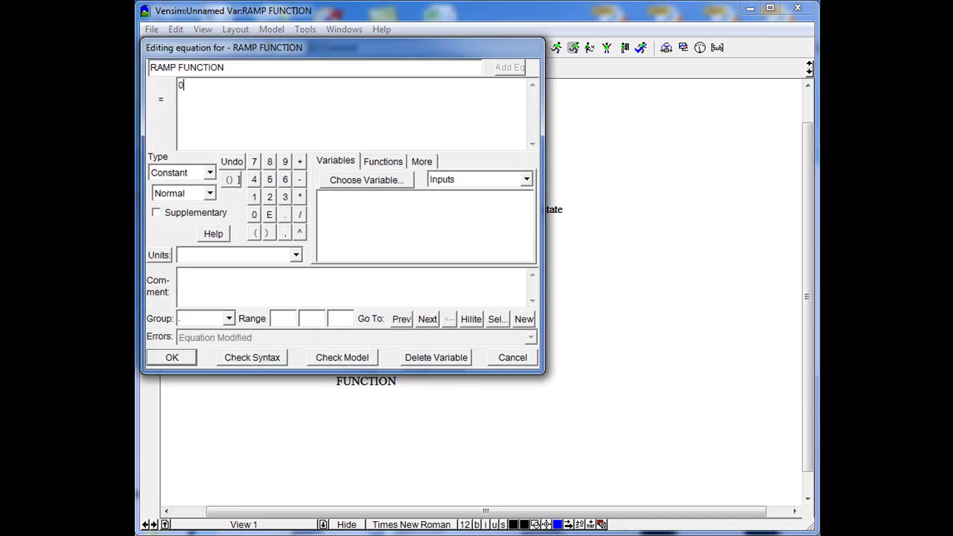
{"action": "key", "text": "Tab"}
{"action": "key", "text": "Tab"}
{"action": "key", "text": "Tab"}
{"action": "key", "text": "Tab"}
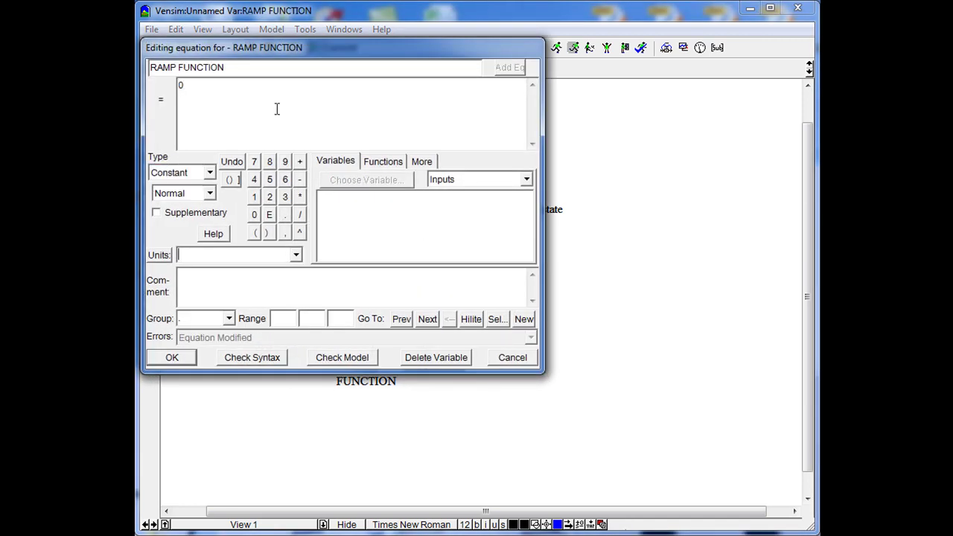
{"action": "type", "text": "state/day"}
{"action": "key", "text": "Return"}
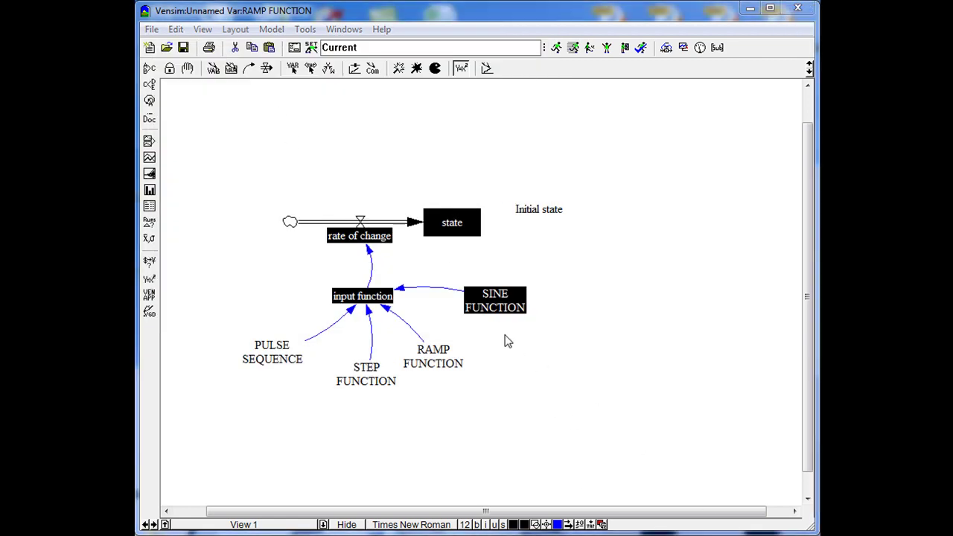
Define SINE FUNCTION as the constant 0 with units of state/day.
{"action": "left_click", "coordinate": [488, 310]}
{"action": "type", "text": "0"}
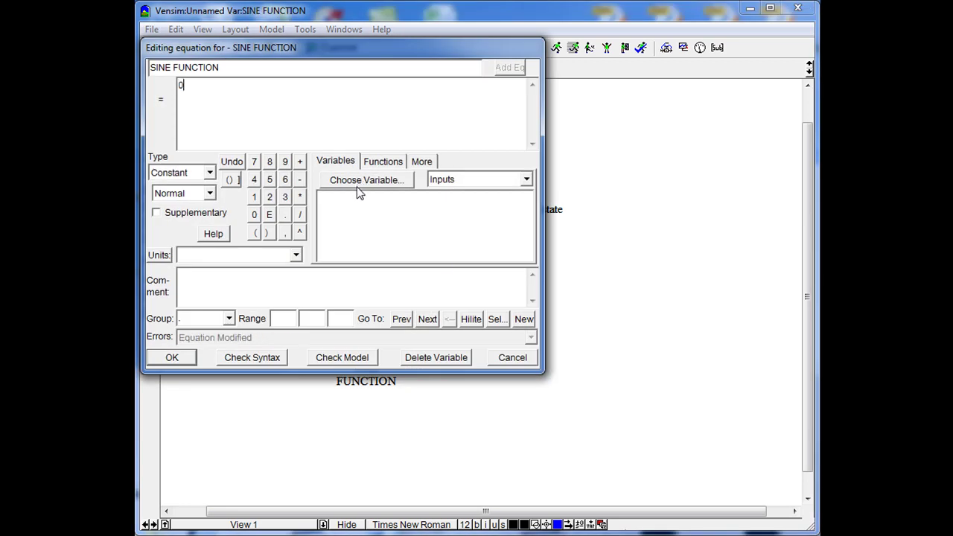
{"action": "left_click", "coordinate": [255, 257]}
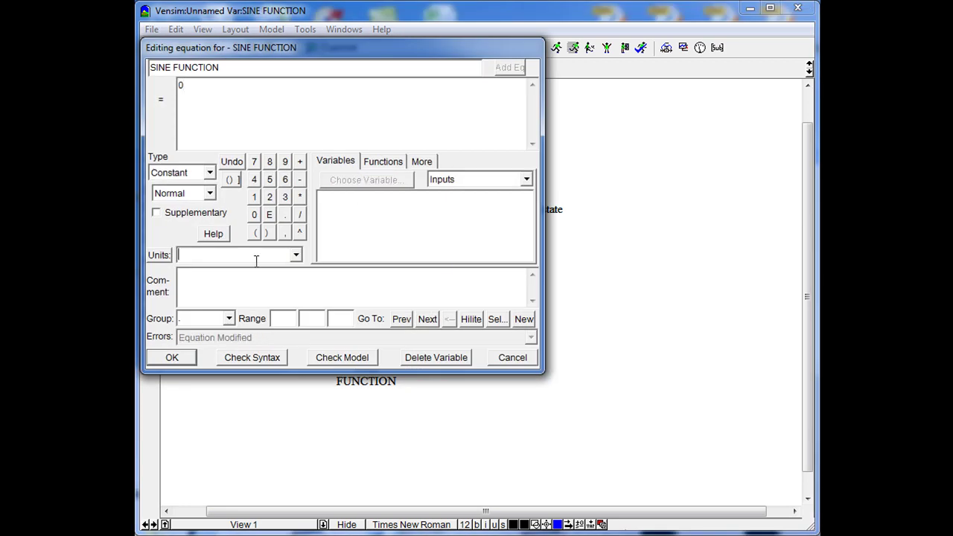
{"action": "type", "text": "state/day"}
{"action": "key", "text": "Return"}
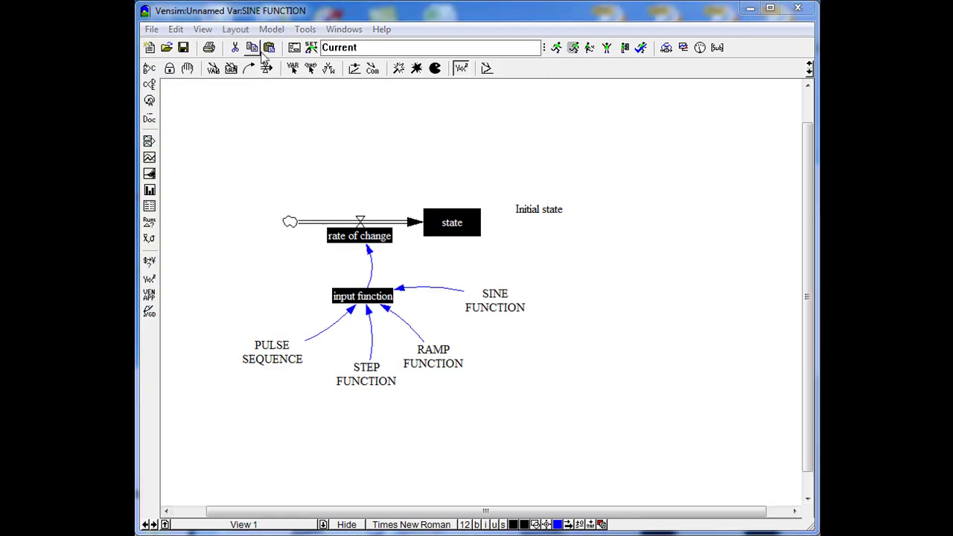
Add a variable named Frequency below SINE FUNCTION and link it to input function with an arrow.
{"action": "left_click", "coordinate": [213, 71]}
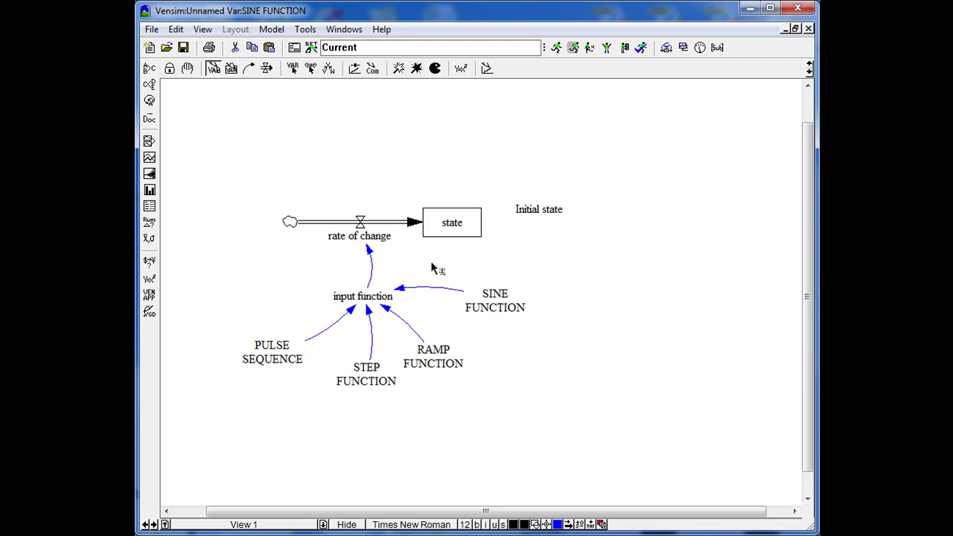
{"action": "left_click", "coordinate": [555, 354]}
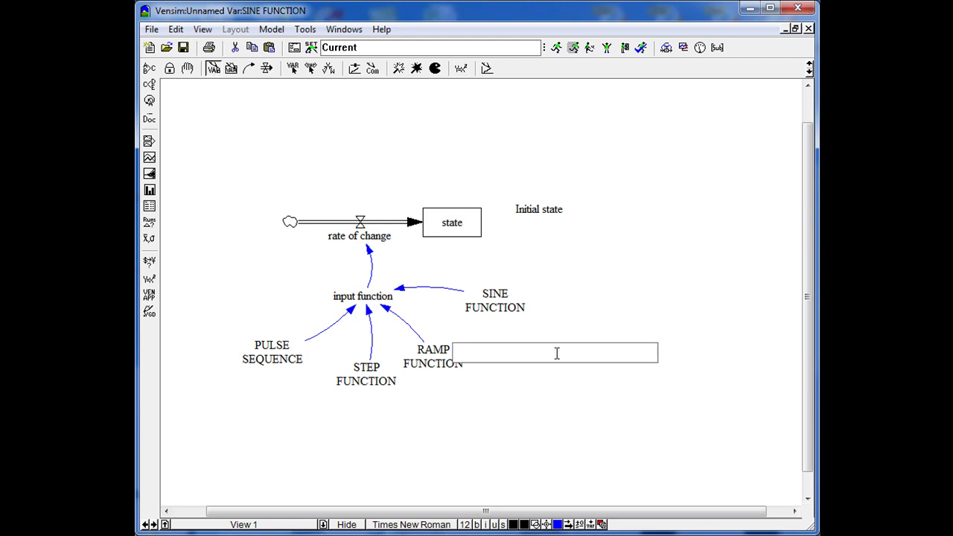
{"action": "type", "text": "Frequence"}
{"action": "key", "text": "Return"}
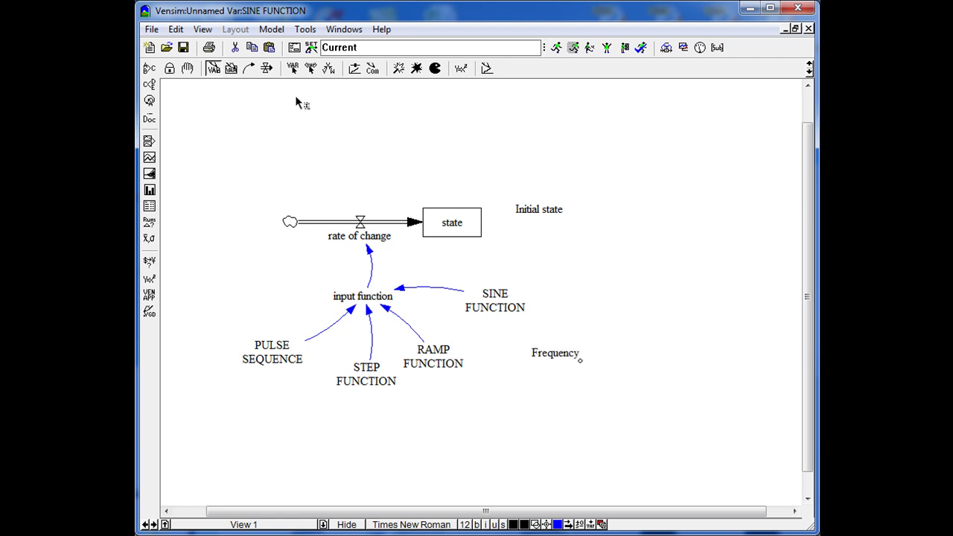
{"action": "left_click", "coordinate": [249, 68]}
{"action": "left_click", "coordinate": [541, 354]}
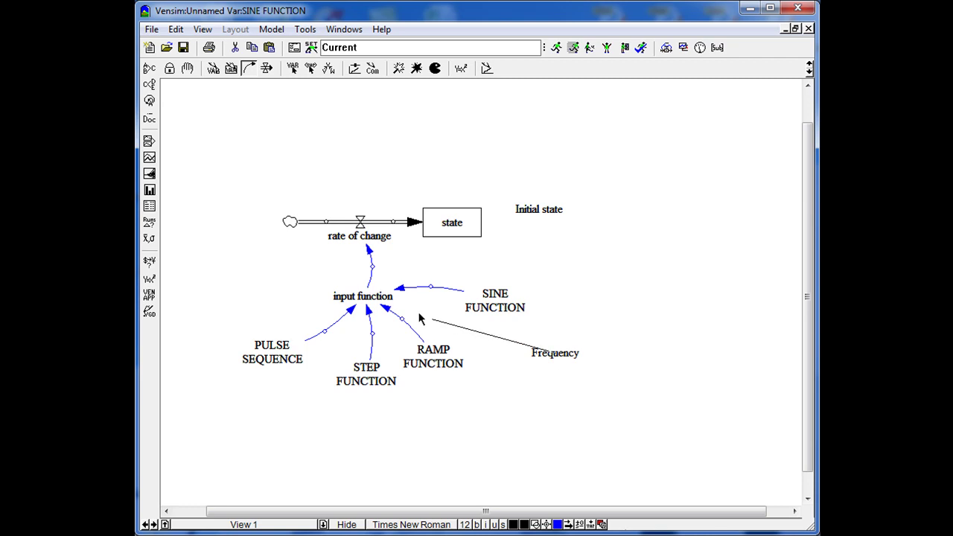
{"action": "left_click", "coordinate": [394, 306]}
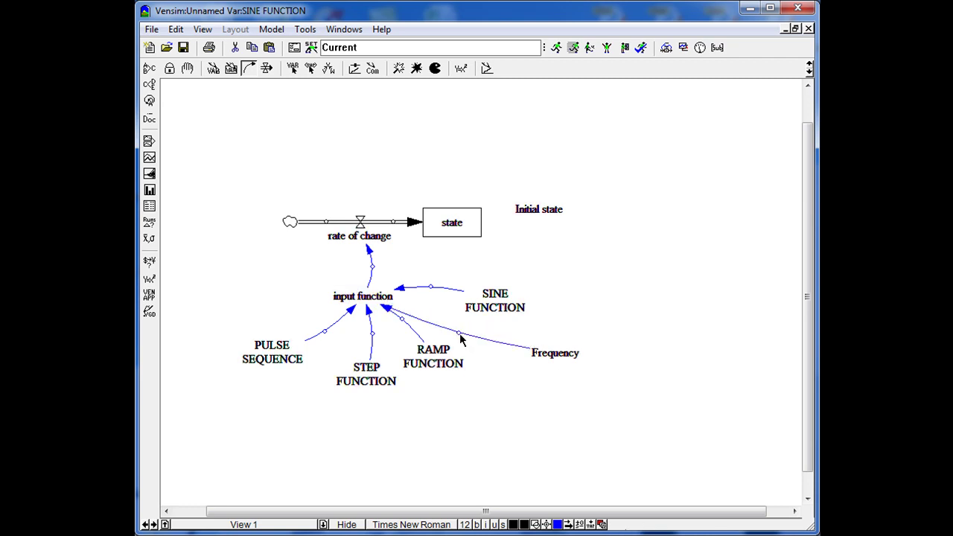
Define Frequency as the constant 0.1 with units of 1/day.
{"action": "left_click", "coordinate": [464, 70]}
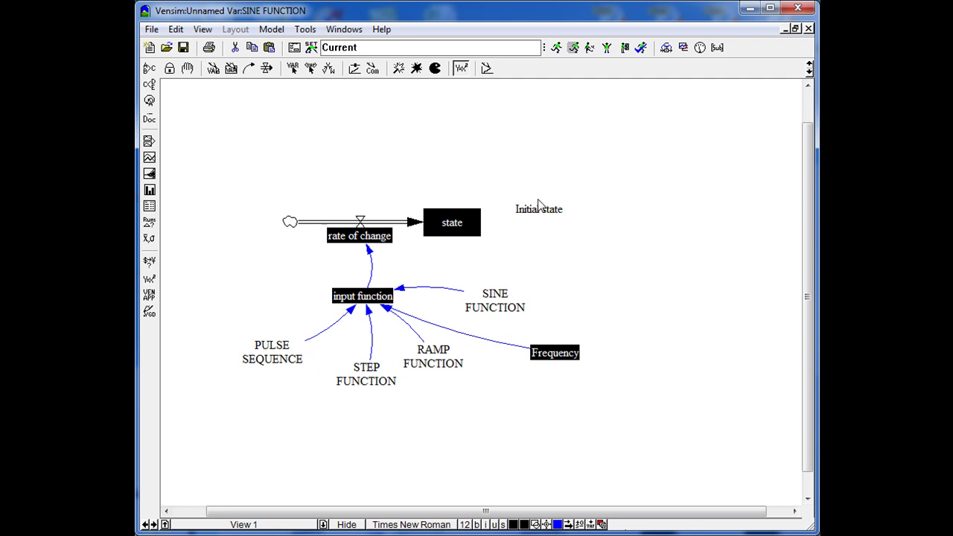
{"action": "left_click", "coordinate": [555, 356]}
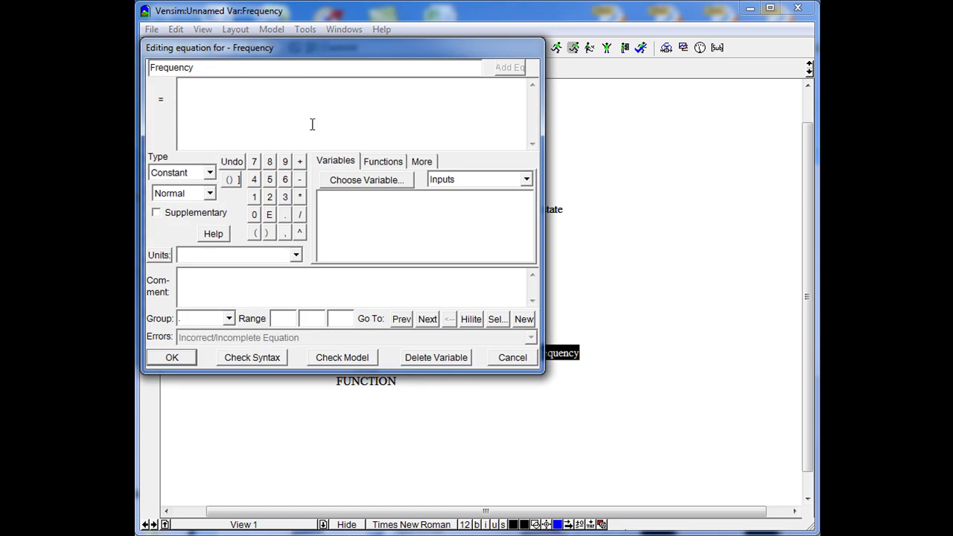
{"action": "type", "text": "0"}
{"action": "key", "text": "Return"}
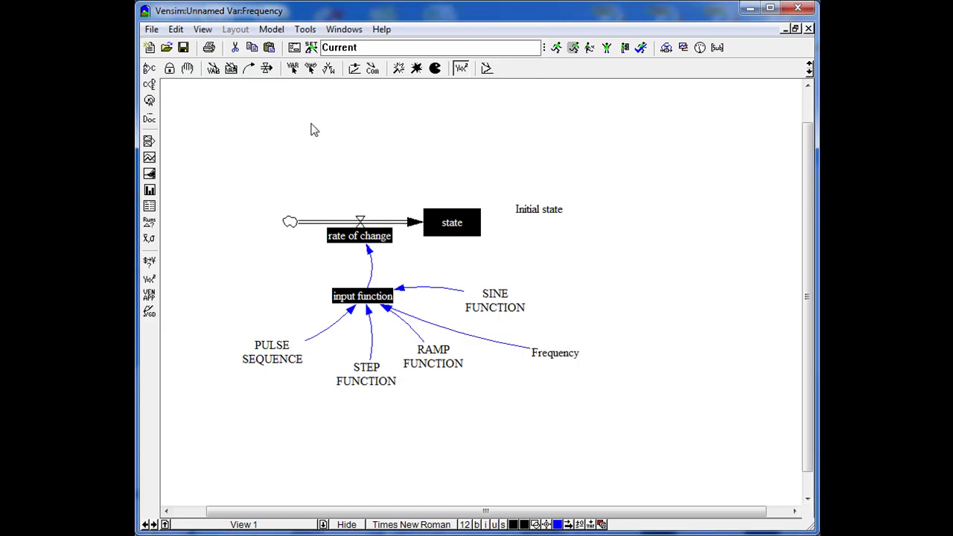
{"action": "left_click", "coordinate": [557, 356]}
{"action": "type", "text": ".1"}
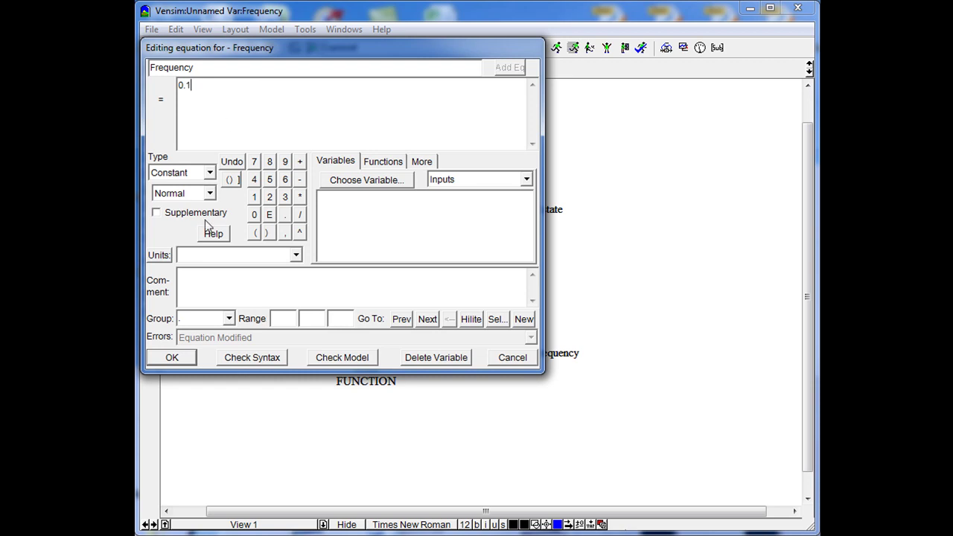
{"action": "left_click", "coordinate": [228, 255]}
{"action": "type", "text": "1/day"}
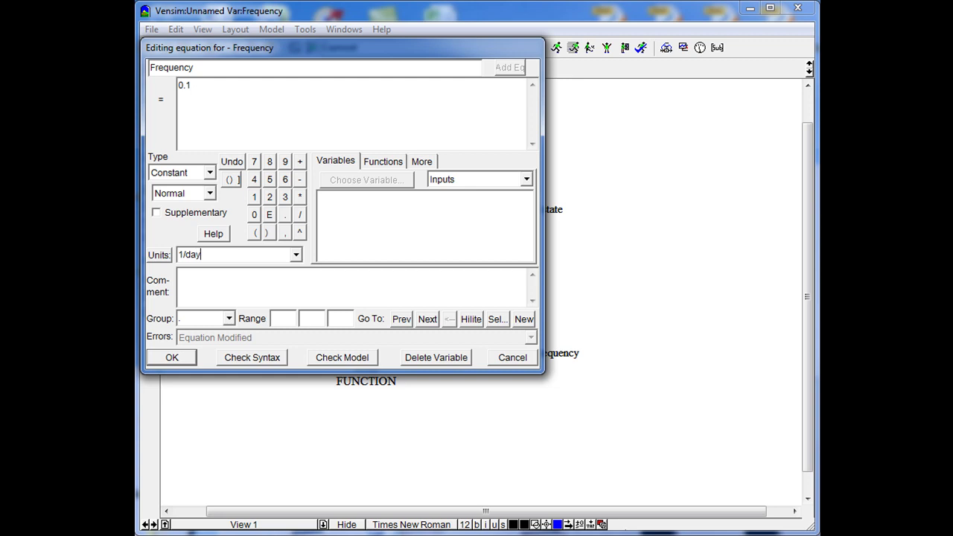
{"action": "key", "text": "Return"}
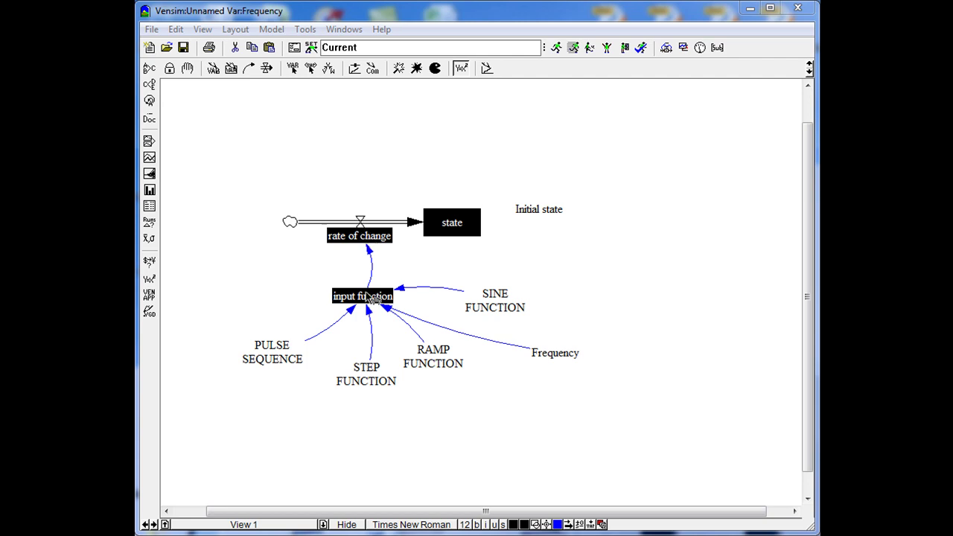
Define rate of change as equal to input function, with units of state/day.
{"action": "left_click", "coordinate": [368, 241]}
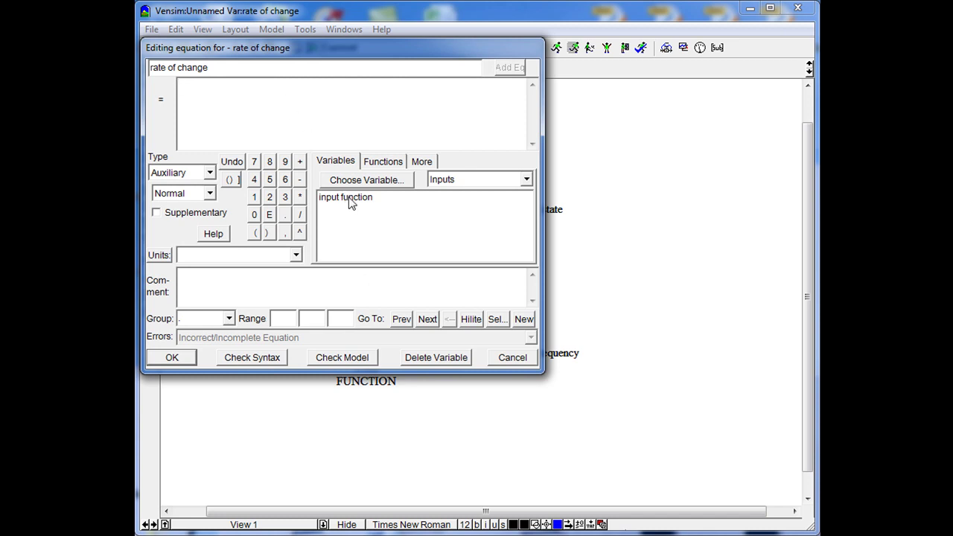
{"action": "left_click", "coordinate": [350, 198]}
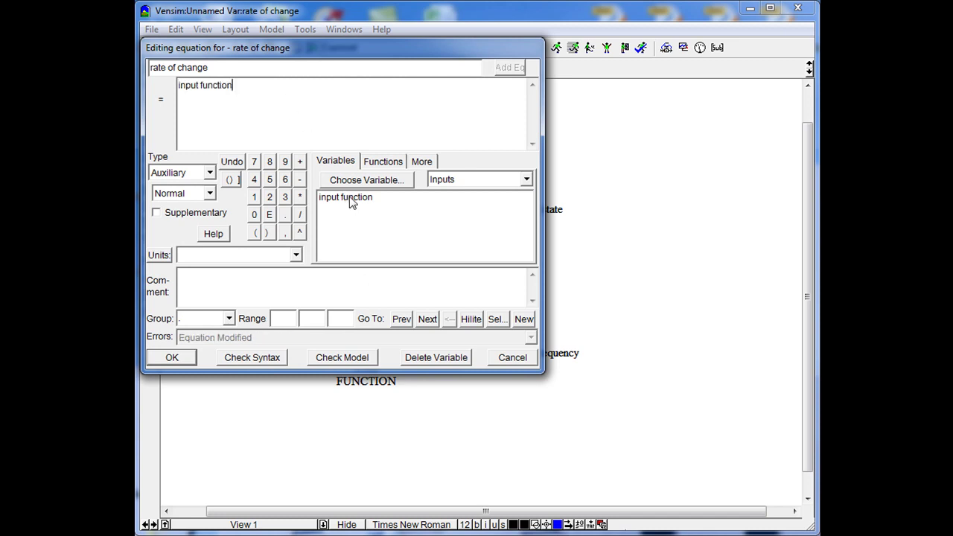
{"action": "left_click", "coordinate": [244, 255]}
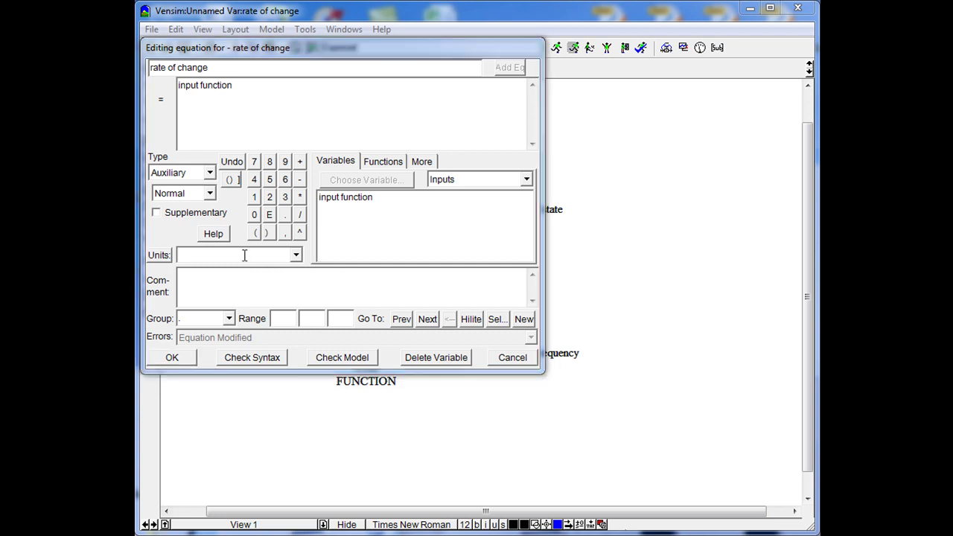
{"action": "type", "text": "state"}
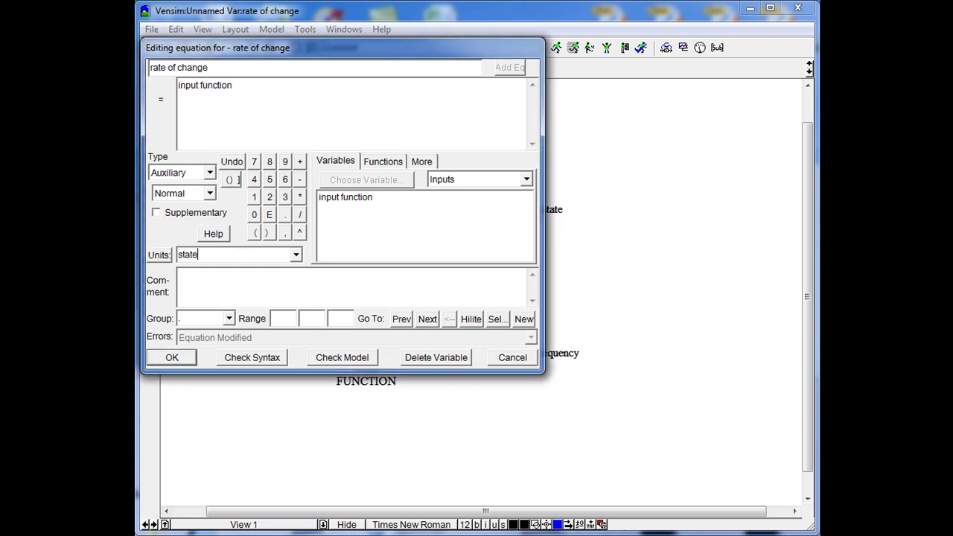
{"action": "type", "text": "/day"}
{"action": "key", "text": "Return"}
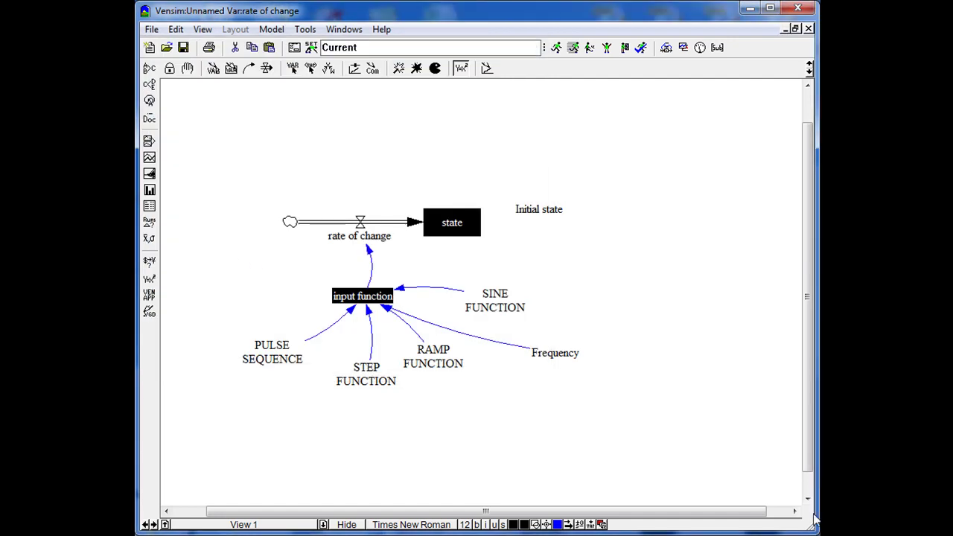
Set the initial value of the state level to Initial state and its units to state.
{"action": "left_click", "coordinate": [452, 223]}
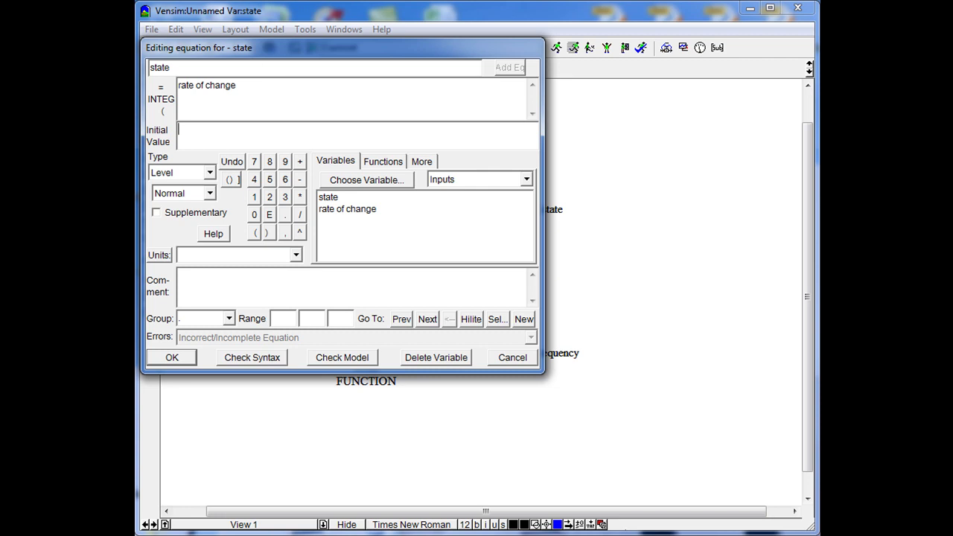
{"action": "left_click_drag", "start_coordinate": [283, 48], "coordinate": [415, 260]}
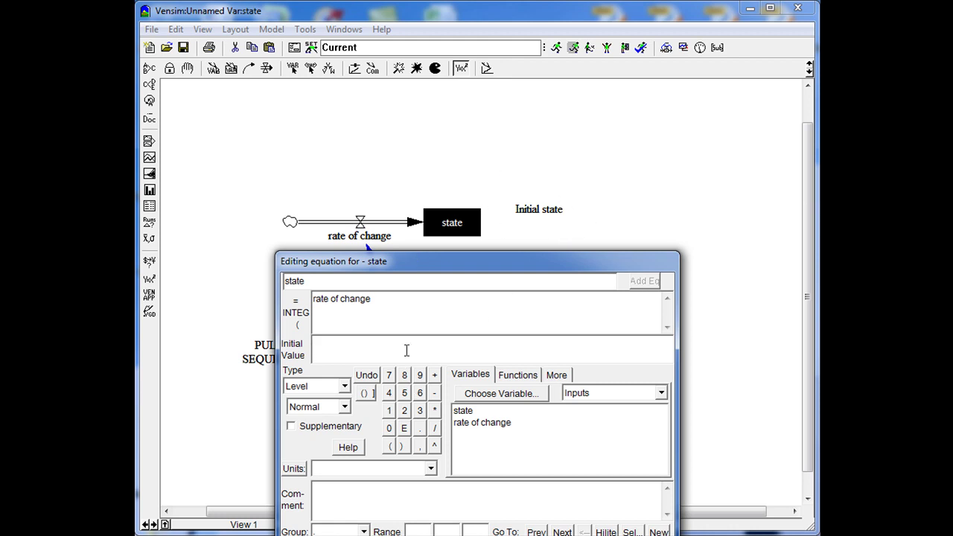
{"action": "type", "text": "Initial state"}
{"action": "left_click", "coordinate": [399, 468]}
{"action": "type", "text": "st"}
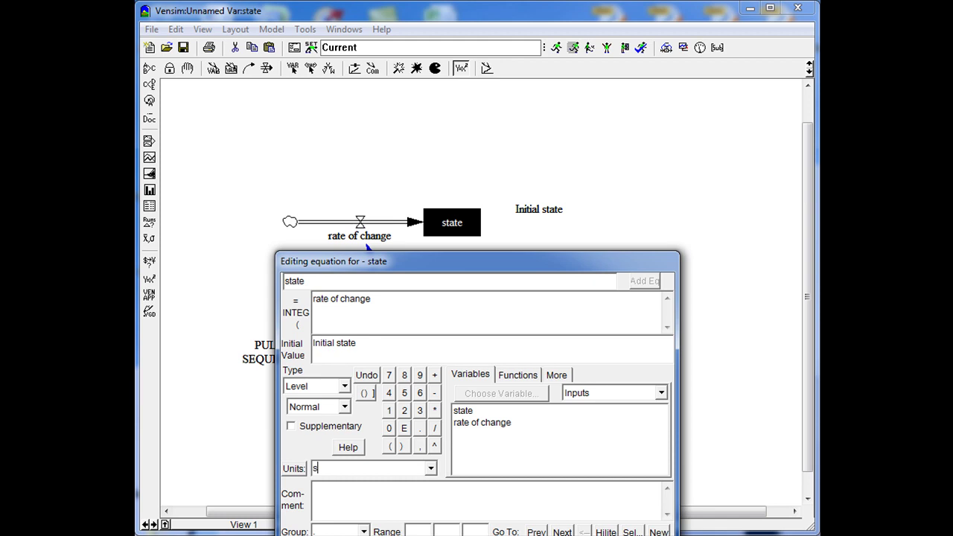
{"action": "type", "text": "ate"}
{"action": "key", "text": "Return"}
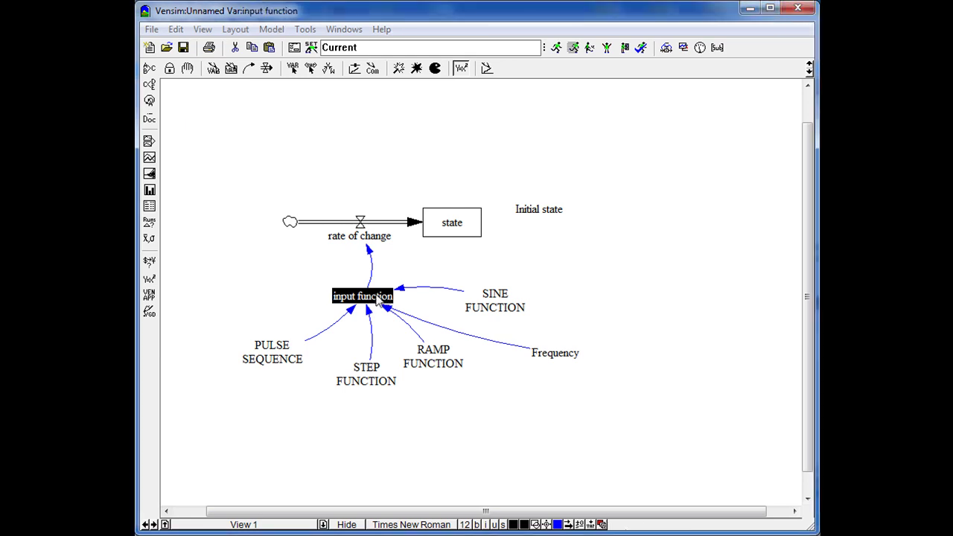
{"action": "left_click", "coordinate": [381, 298]}
{"action": "left_click_drag", "start_coordinate": [422, 260], "coordinate": [393, 133]}
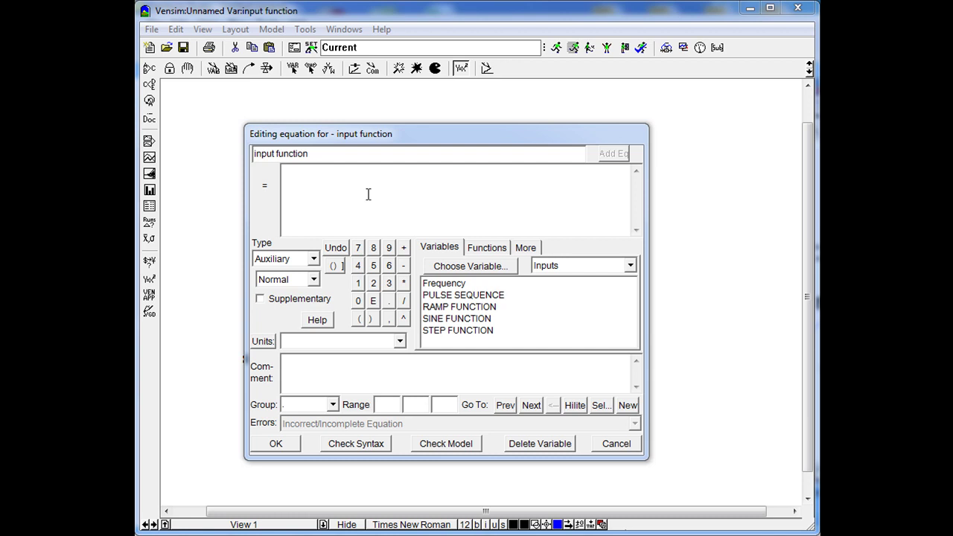
{"action": "key", "text": "Escape"}
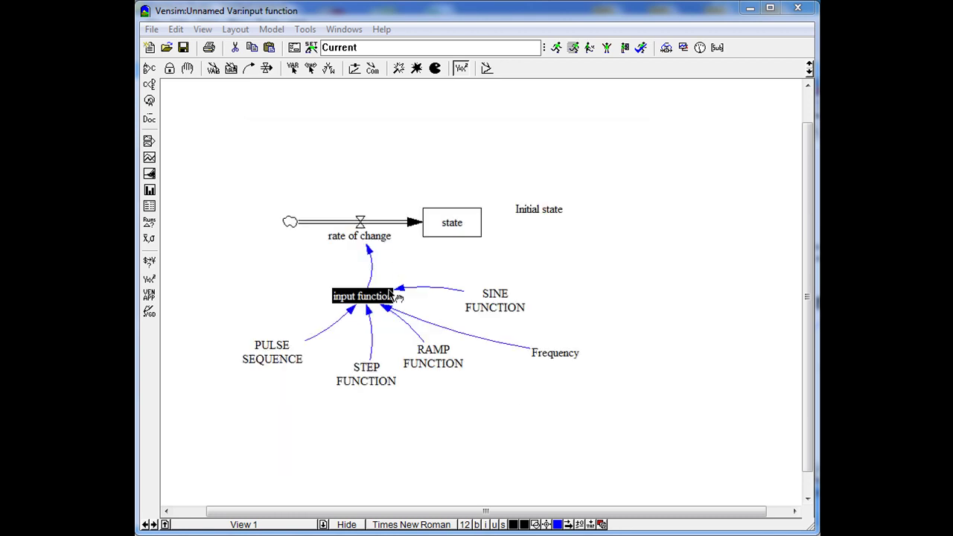
Open the equation of input function and insert the built-in PULSE TRAIN function.
{"action": "left_click", "coordinate": [383, 298]}
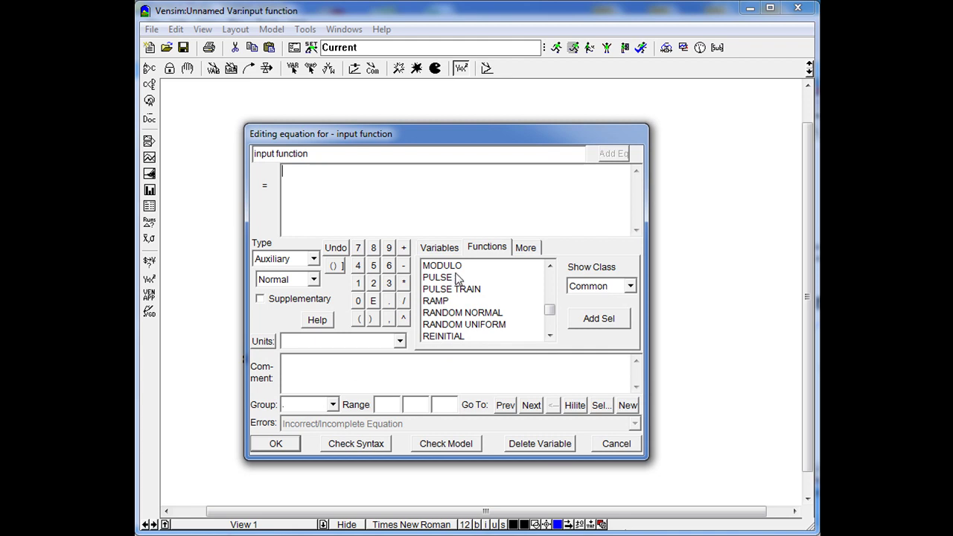
{"action": "left_click", "coordinate": [439, 249]}
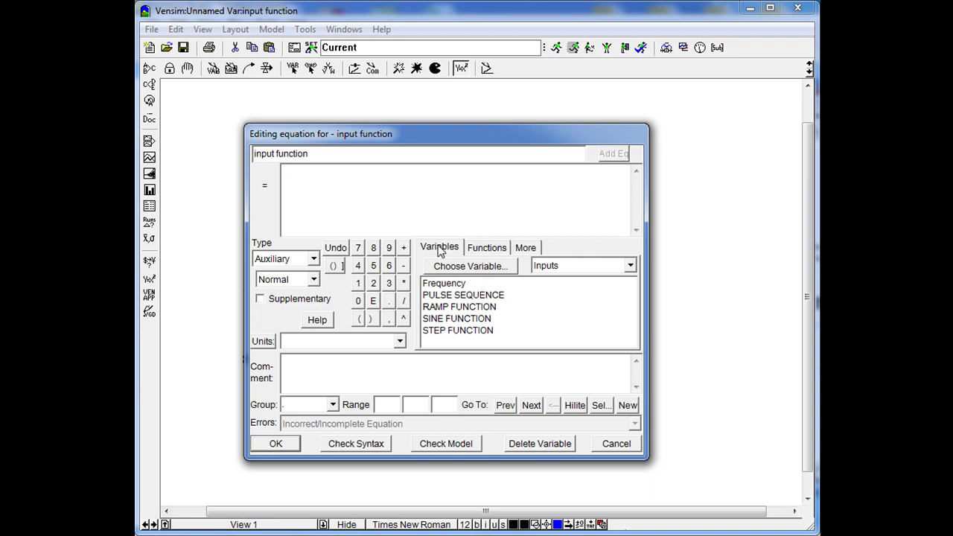
{"action": "left_click", "coordinate": [490, 248]}
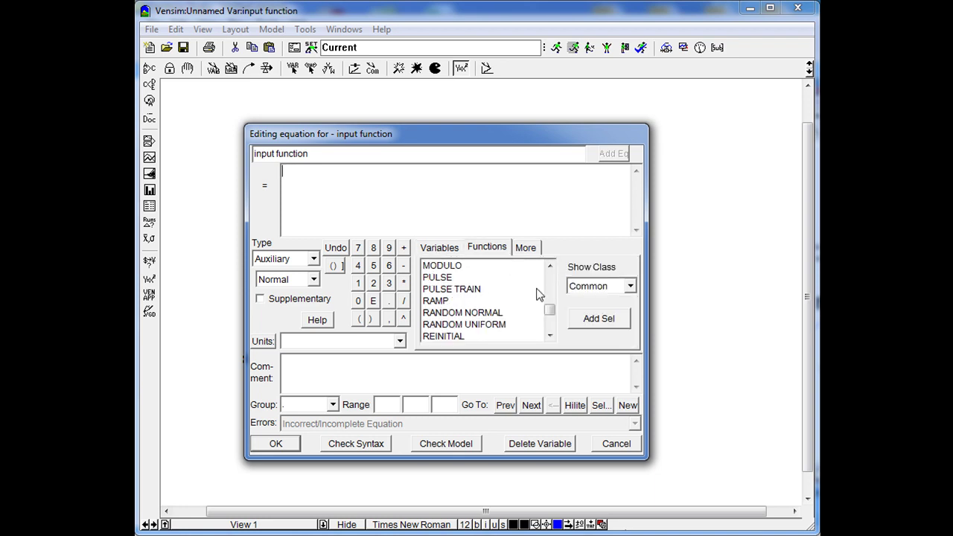
{"action": "mouse_move", "coordinate": [551, 309]}
{"action": "left_mouse_down"}
{"action": "mouse_move", "coordinate": [549, 271]}
{"action": "mouse_move", "coordinate": [549, 329]}
{"action": "mouse_move", "coordinate": [549, 281]}
{"action": "mouse_move", "coordinate": [549, 310]}
{"action": "left_mouse_up"}
{"action": "left_click", "coordinate": [477, 302]}
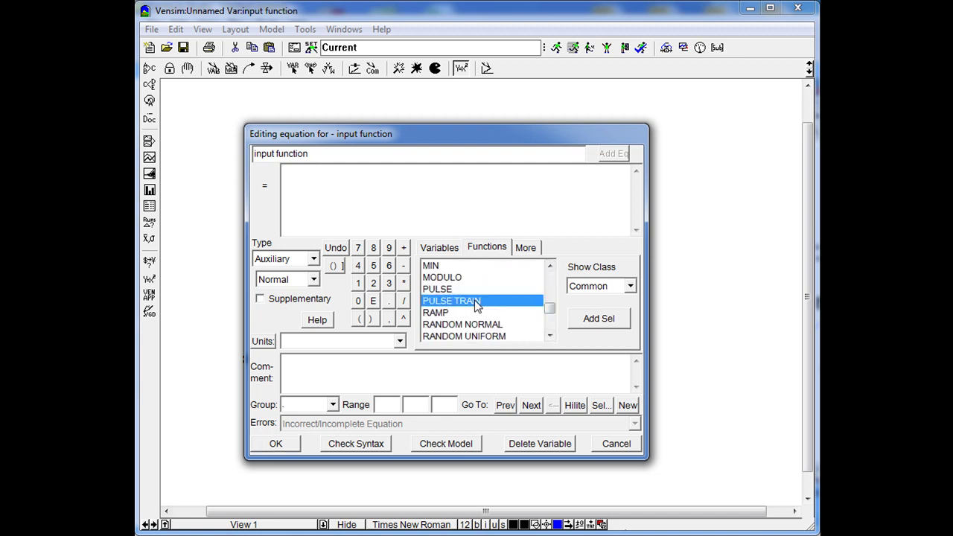
{"action": "double_click", "coordinate": [477, 302]}
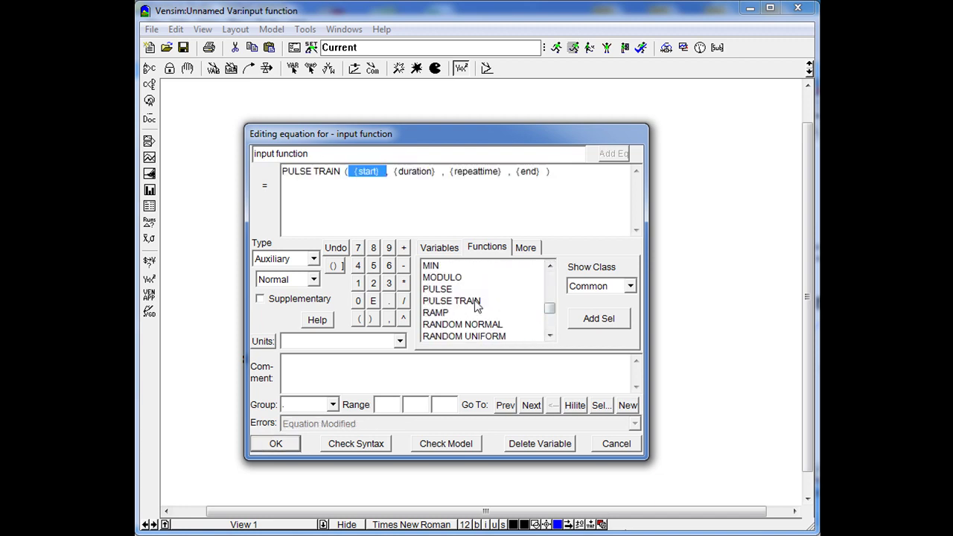
Multiply the PULSE TRAIN term by PULSE SEQUENCE*50 placed in front of it.
{"action": "left_click", "coordinate": [285, 173]}
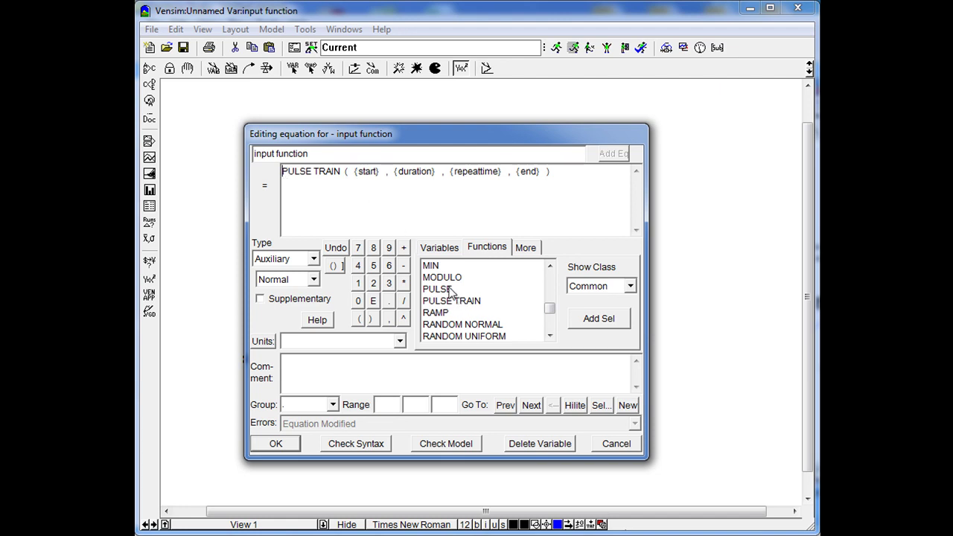
{"action": "left_click", "coordinate": [440, 247]}
{"action": "double_click", "coordinate": [452, 295]}
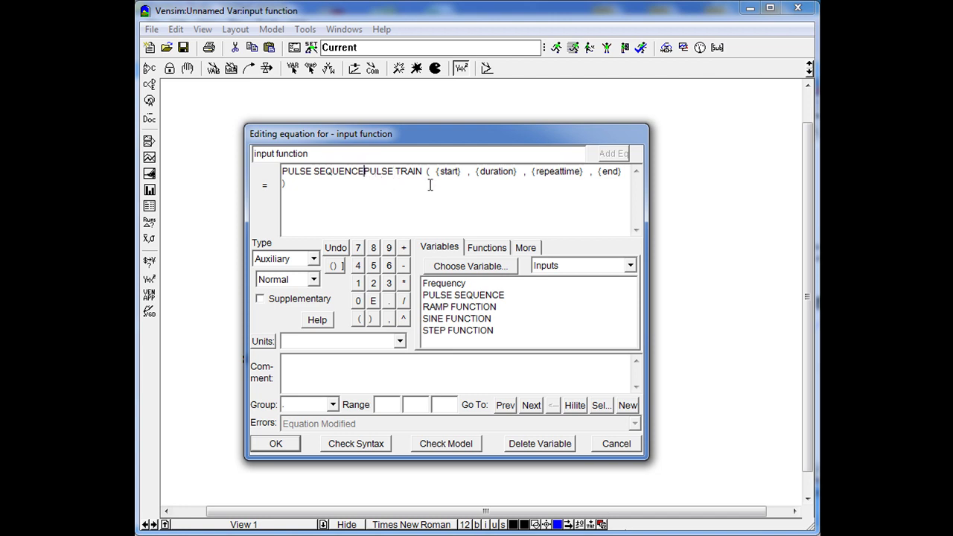
{"action": "type", "text": "*"}
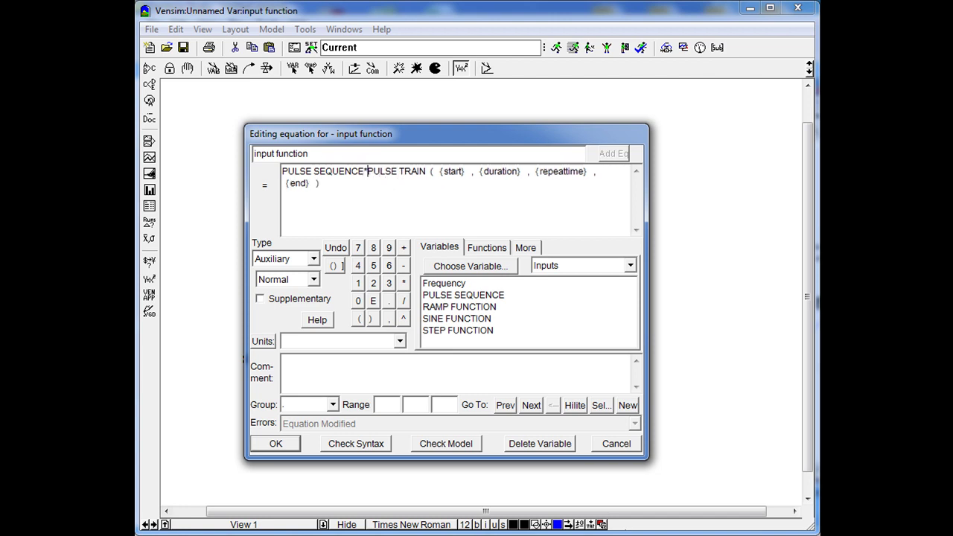
{"action": "type", "text": "50"}
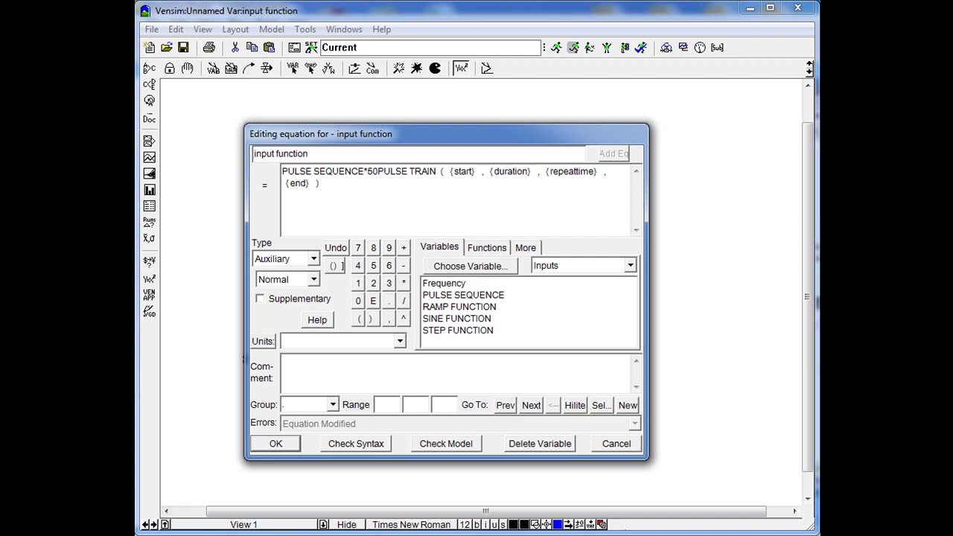
{"action": "type", "text": "*"}
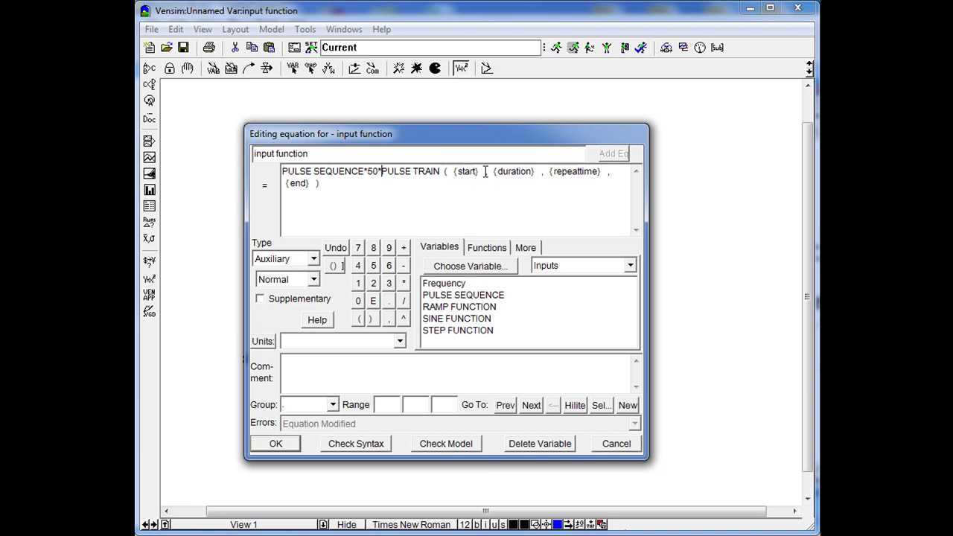
Set the PULSE TRAIN arguments to start 1, duration 0.02, repeat time 1 and end 20.
{"action": "left_click_drag", "start_coordinate": [484, 171], "coordinate": [450, 172]}
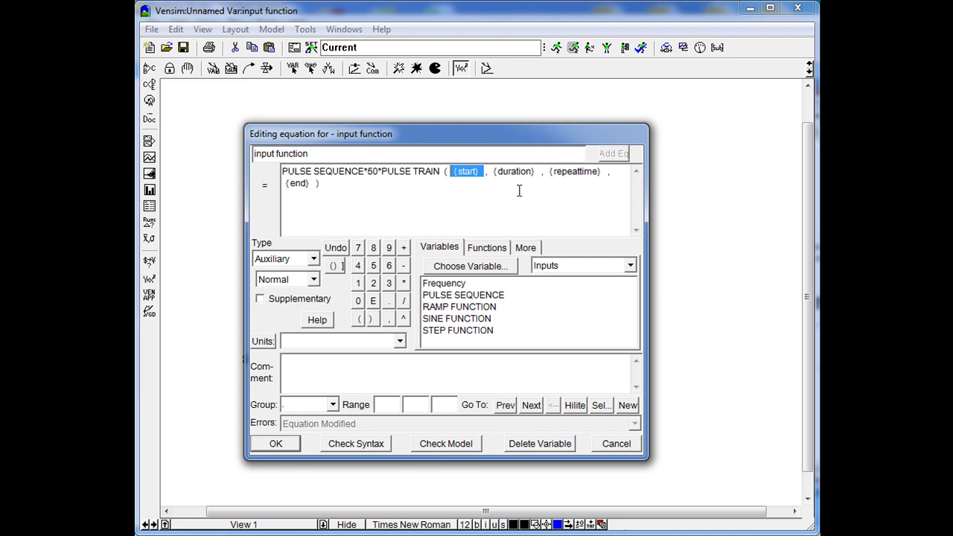
{"action": "type", "text": "1"}
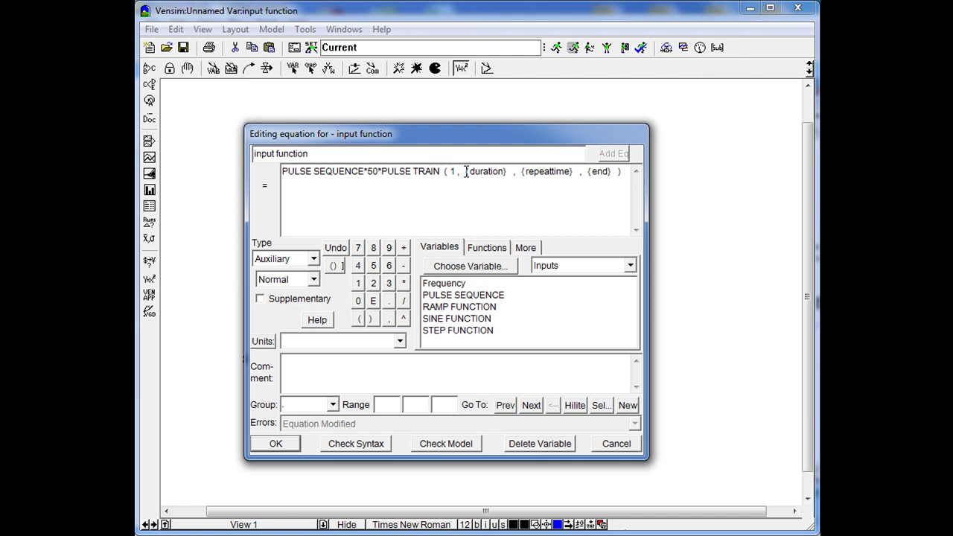
{"action": "left_click_drag", "start_coordinate": [466, 171], "coordinate": [507, 172]}
{"action": "type", "text": "0.02"}
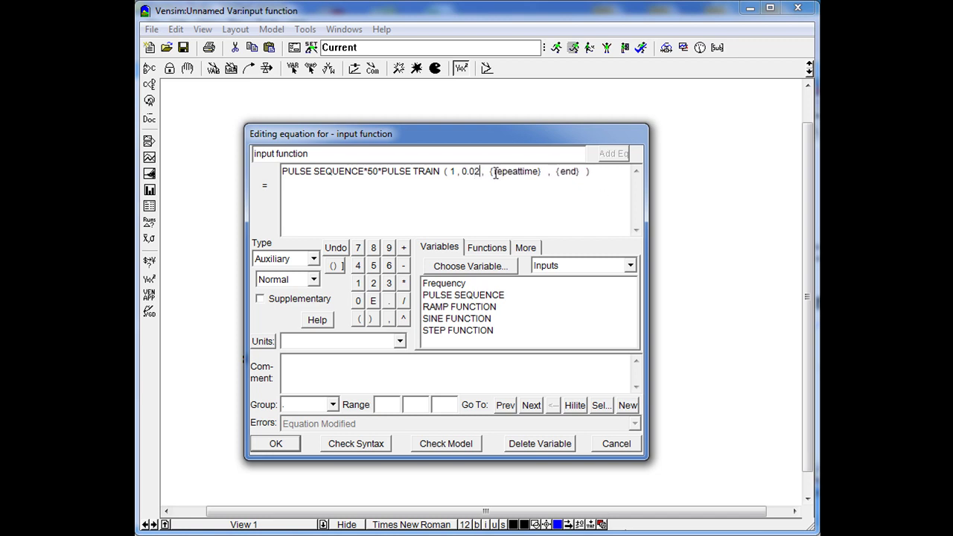
{"action": "left_click_drag", "start_coordinate": [489, 173], "coordinate": [544, 172]}
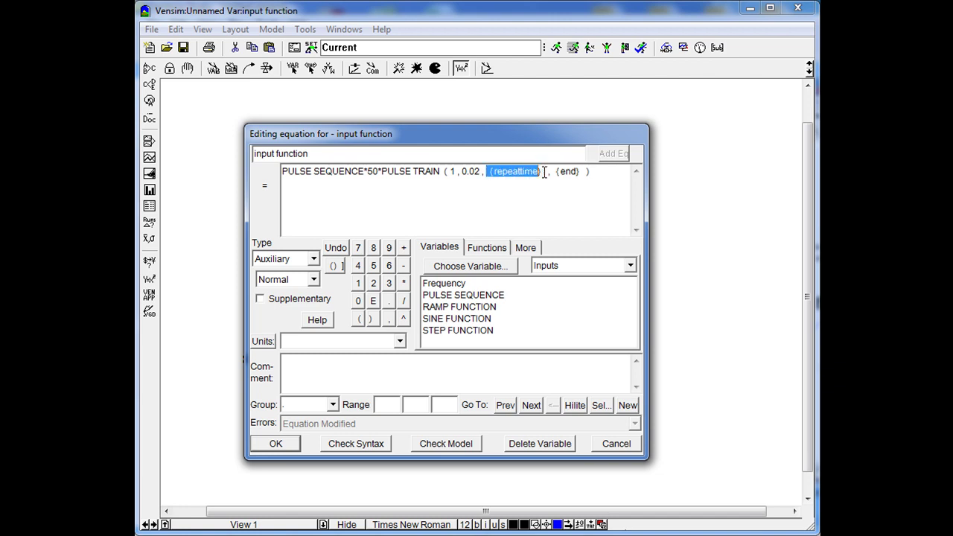
{"action": "key", "text": "Delete"}
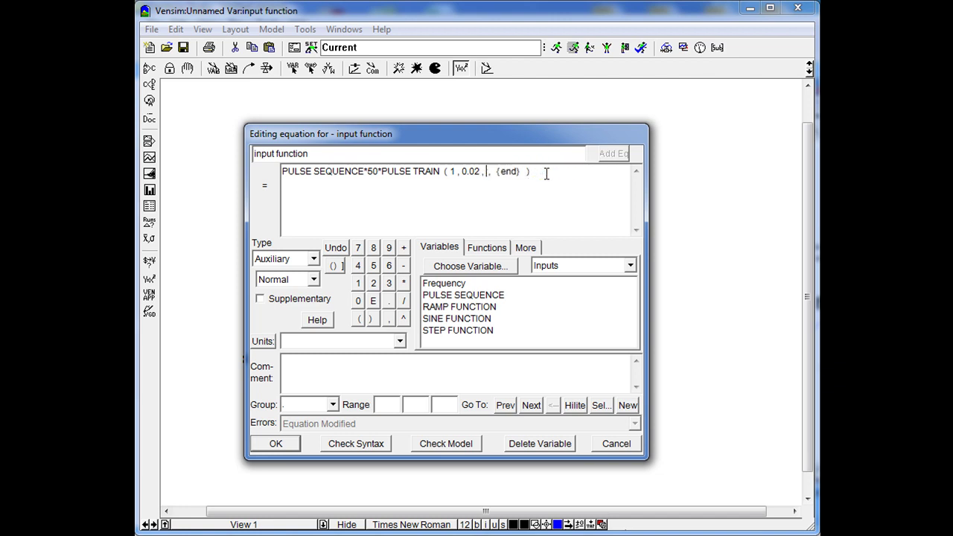
{"action": "type", "text": "1"}
{"action": "key", "text": "Delete"}
{"action": "key", "text": "Delete"}
{"action": "key", "text": "Delete"}
{"action": "key", "text": "Delete"}
{"action": "key", "text": "Delete"}
{"action": "key", "text": "Delete"}
{"action": "key", "text": "Delete"}
{"action": "type", "text": "20"}
Append + STEP FUNCTION to the input function equation and insert the built-in STEP function after it.
{"action": "left_click", "coordinate": [542, 175]}
{"action": "type", "text": "+"}
{"action": "left_click", "coordinate": [461, 331]}
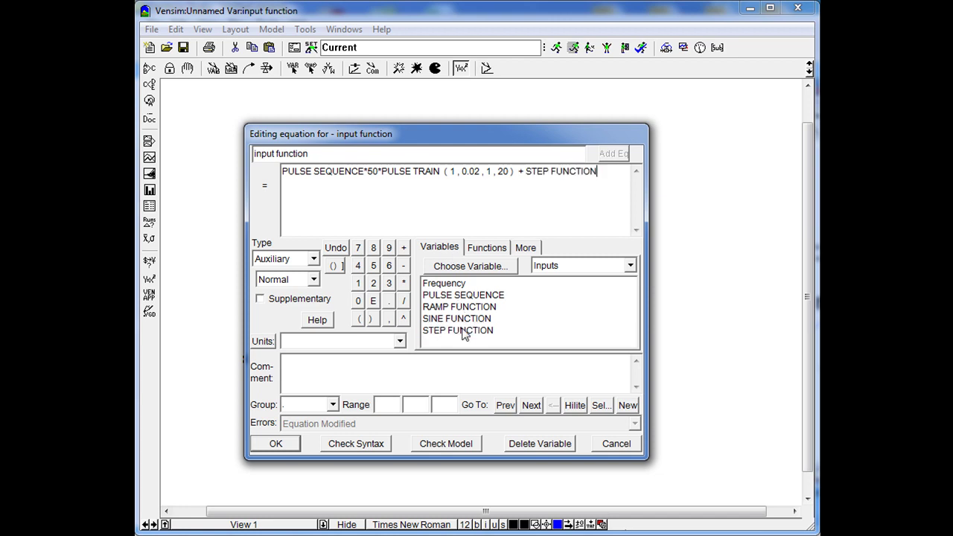
{"action": "left_click", "coordinate": [482, 249]}
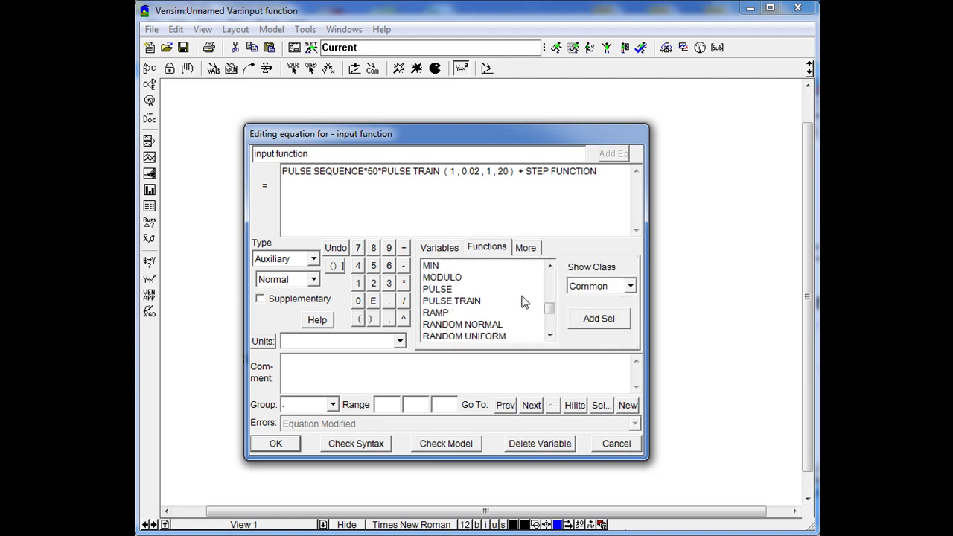
{"action": "scroll", "coordinate": [549, 320], "scroll_direction": "down", "scroll_amount": 2}
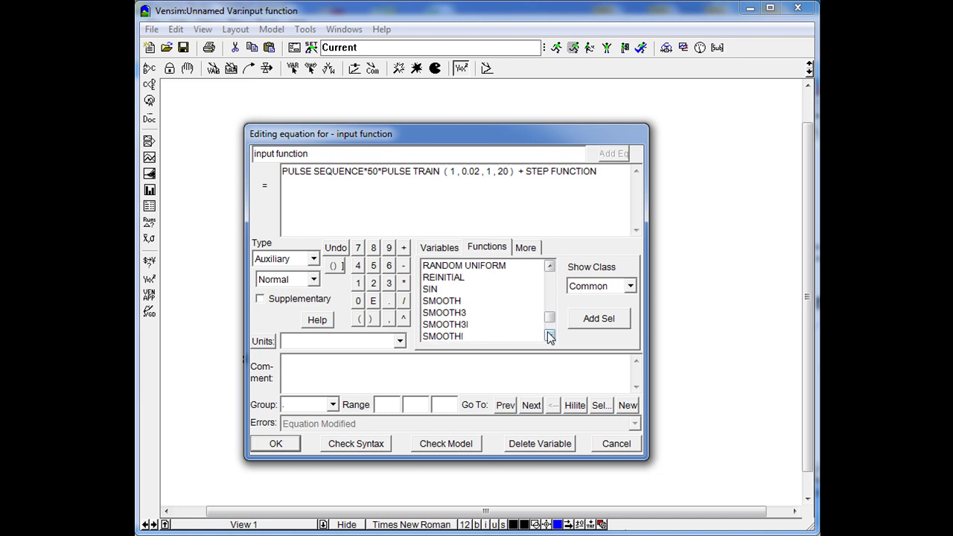
{"action": "left_click", "coordinate": [549, 337]}
{"action": "left_click", "coordinate": [549, 337]}
{"action": "left_click", "coordinate": [549, 335]}
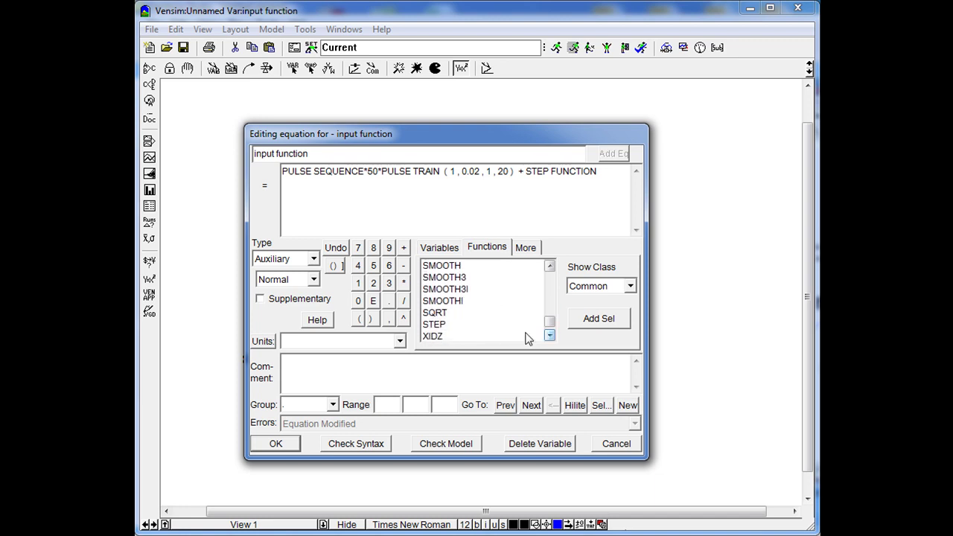
{"action": "double_click", "coordinate": [435, 324]}
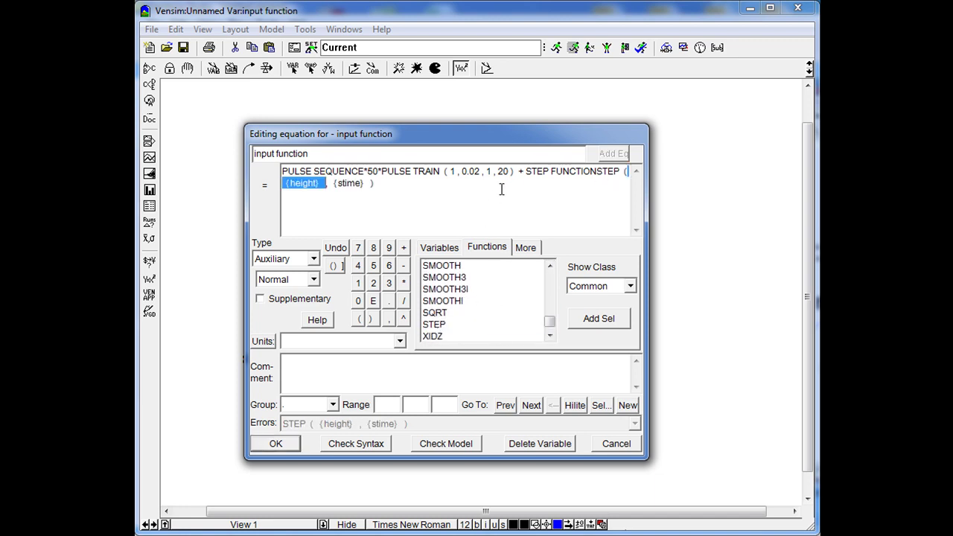
Set the STEP arguments to height 1 and stime 1.
{"action": "left_click", "coordinate": [322, 184]}
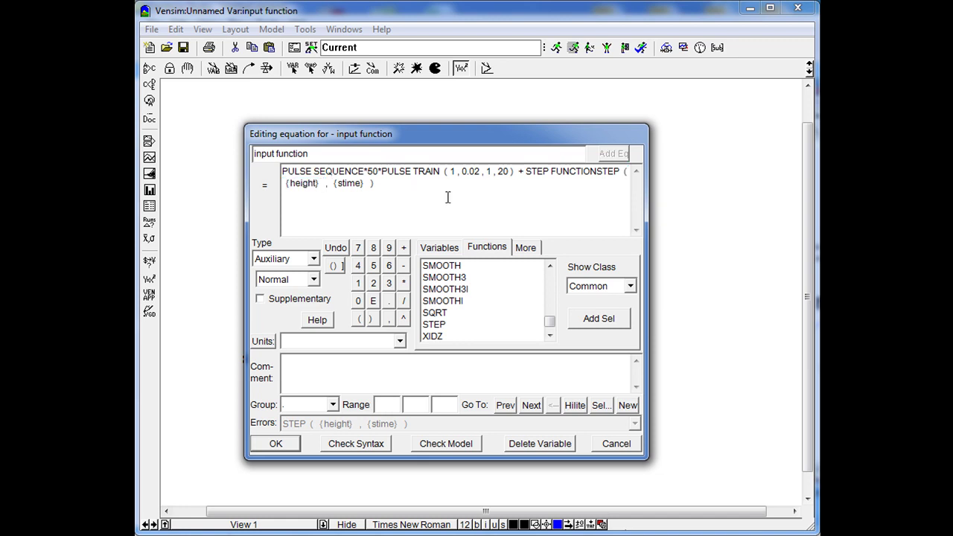
{"action": "key", "text": "BackSpace"}
{"action": "key", "text": "BackSpace"}
{"action": "key", "text": "BackSpace"}
{"action": "key", "text": "BackSpace"}
{"action": "key", "text": "BackSpace"}
{"action": "key", "text": "BackSpace"}
{"action": "key", "text": "BackSpace"}
{"action": "key", "text": "BackSpace"}
{"action": "key", "text": "BackSpace"}
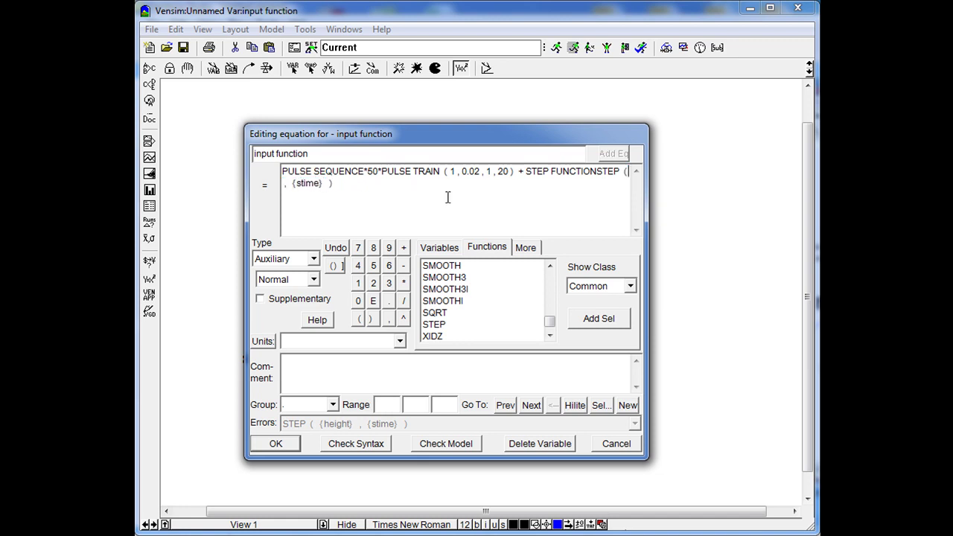
{"action": "type", "text": "1"}
{"action": "key", "text": "Delete"}
{"action": "key", "text": "Delete"}
{"action": "key", "text": "Delete"}
{"action": "key", "text": "Delete"}
{"action": "key", "text": "Delete"}
{"action": "key", "text": "Delete"}
{"action": "key", "text": "Delete"}
{"action": "key", "text": "Delete"}
{"action": "type", "text": "1"}
Append + RAMP FUNCTION to the equation and find the built-in RAMP function in the function list.
{"action": "left_click", "coordinate": [330, 188]}
{"action": "type", "text": "+"}
{"action": "left_click", "coordinate": [440, 248]}
{"action": "left_click", "coordinate": [467, 308]}
{"action": "double_click", "coordinate": [466, 310]}
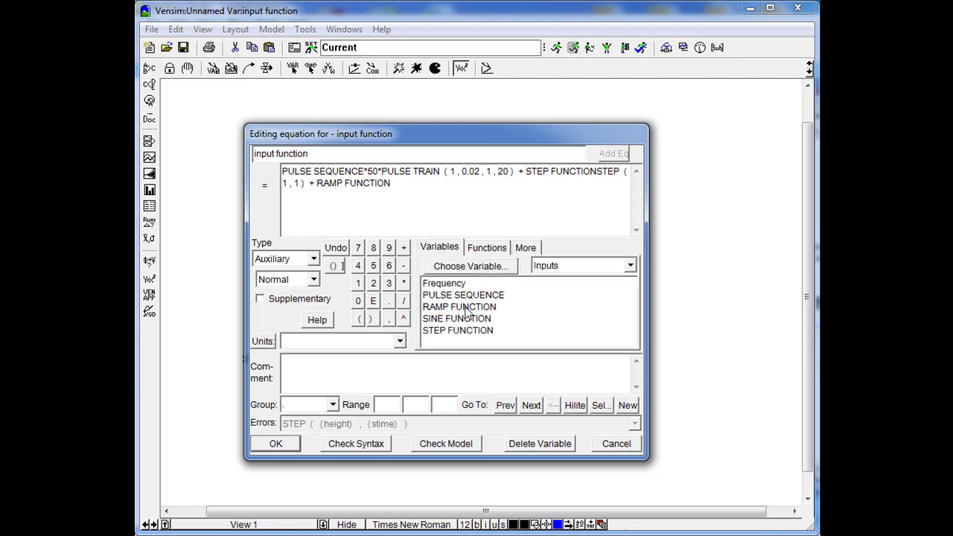
{"action": "left_click", "coordinate": [492, 249]}
{"action": "scroll", "coordinate": [553, 299], "scroll_direction": "up", "scroll_amount": 2}
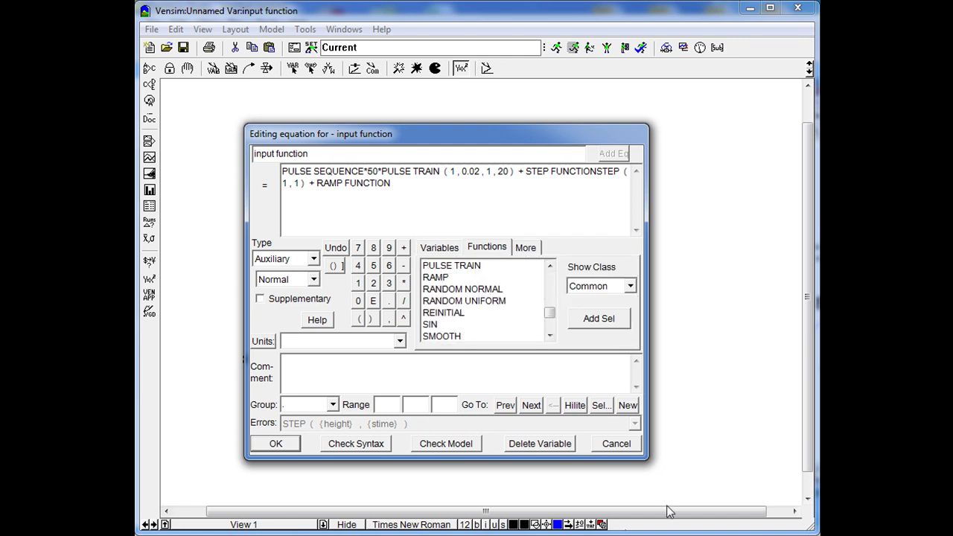
{"action": "left_click", "coordinate": [437, 281]}
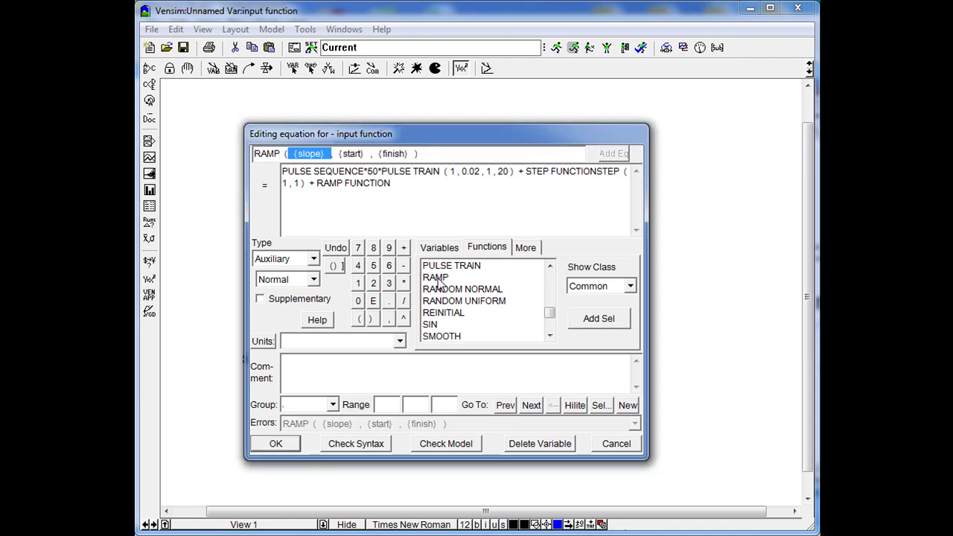
{"action": "left_click_drag", "start_coordinate": [435, 154], "coordinate": [255, 154]}
{"action": "left_click", "coordinate": [185, 30]}
{"action": "left_click_drag", "start_coordinate": [384, 133], "coordinate": [562, 164]}
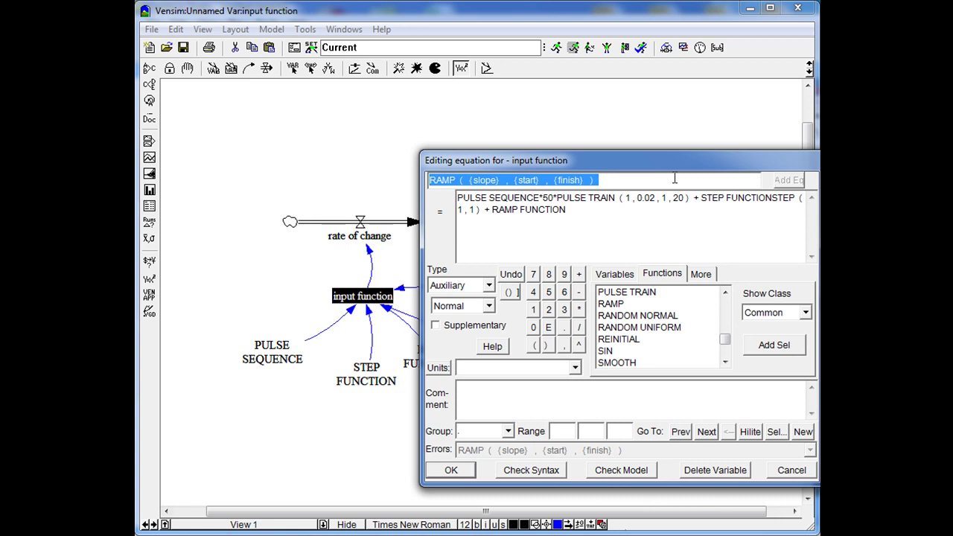
{"action": "type", "text": "inp"}
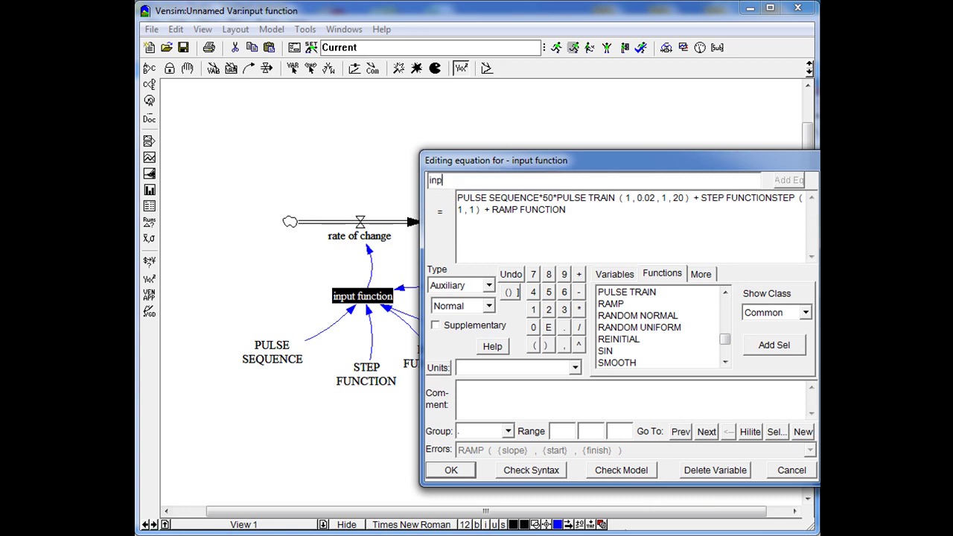
{"action": "type", "text": "ut function"}
{"action": "left_click_drag", "start_coordinate": [634, 168], "coordinate": [506, 150]}
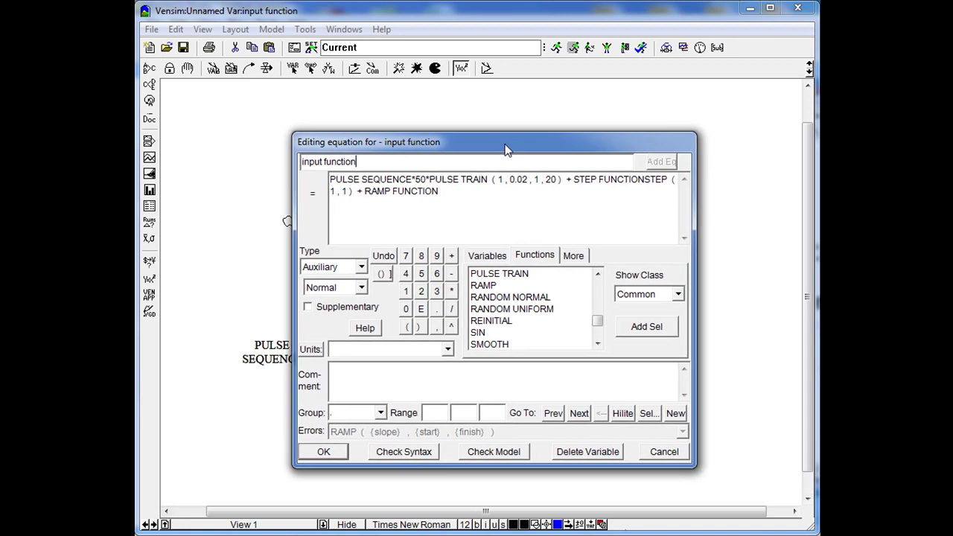
Multiply RAMP FUNCTION by the built-in RAMP function at the end of the equation.
{"action": "left_click", "coordinate": [496, 204]}
{"action": "type", "text": "*"}
{"action": "double_click", "coordinate": [498, 284]}
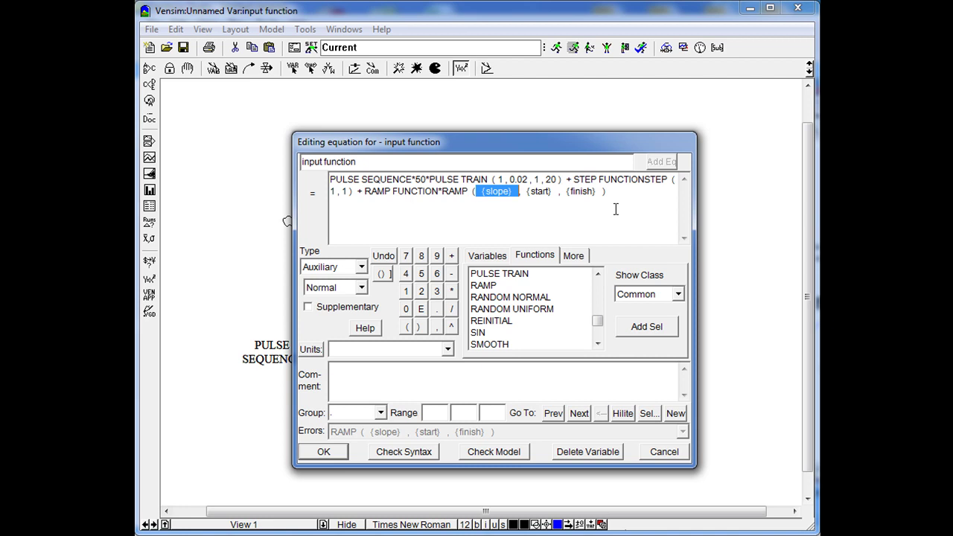
Set the RAMP arguments to slope 1, start 1 and finish 5.
{"action": "type", "text": "1"}
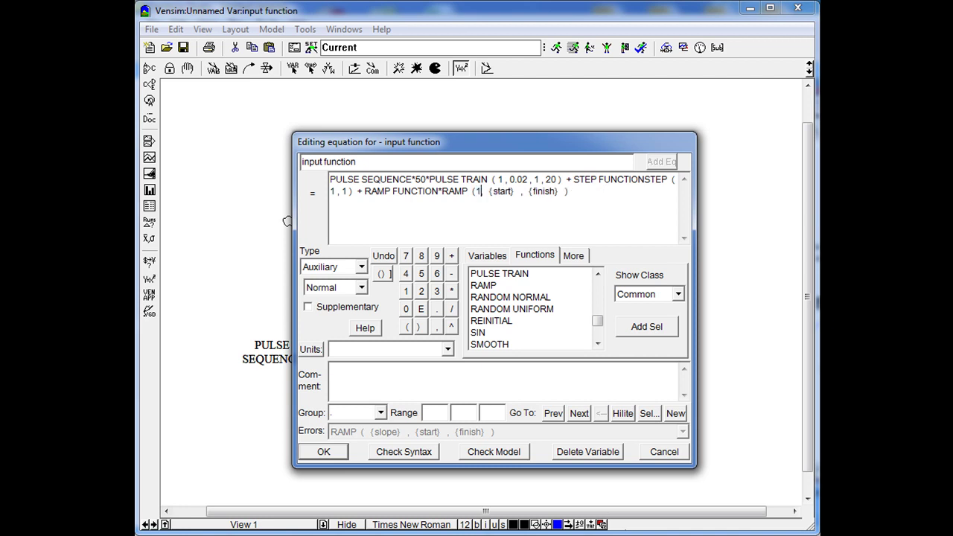
{"action": "key", "text": "Delete"}
{"action": "key", "text": "Delete"}
{"action": "key", "text": "Delete"}
{"action": "key", "text": "Delete"}
{"action": "key", "text": "Delete"}
{"action": "key", "text": "Delete"}
{"action": "key", "text": "Delete"}
{"action": "key", "text": "BackSpace"}
{"action": "type", "text": "1,"}
{"action": "key", "text": "Delete"}
{"action": "key", "text": "Delete"}
{"action": "key", "text": "Delete"}
{"action": "key", "text": "Delete"}
{"action": "key", "text": "Delete"}
{"action": "key", "text": "Delete"}
{"action": "key", "text": "Delete"}
{"action": "key", "text": "Delete"}
{"action": "type", "text": "5"}
Append + SINE FUNCTION multiplied by the built-in SIN function to the equation.
{"action": "type", "text": "+"}
{"action": "left_click", "coordinate": [486, 255]}
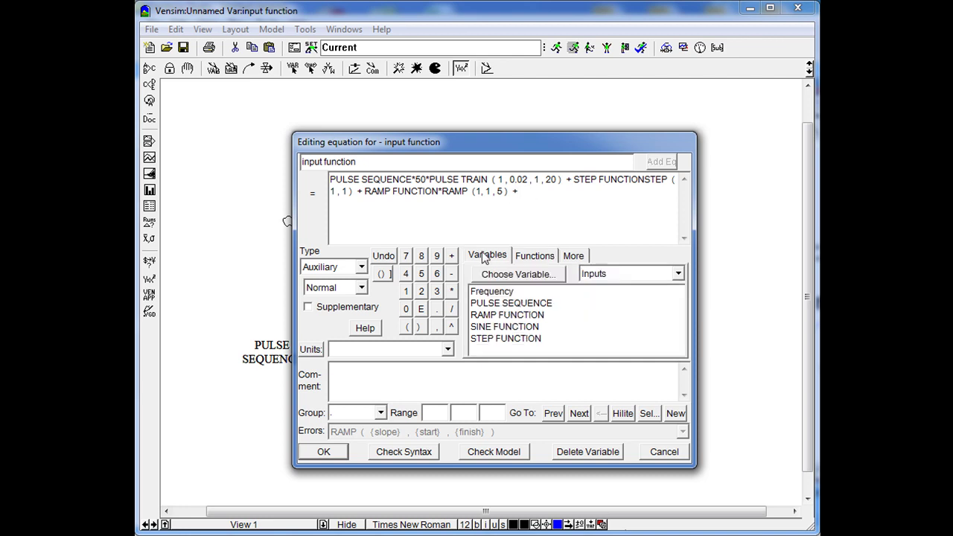
{"action": "left_click", "coordinate": [518, 330]}
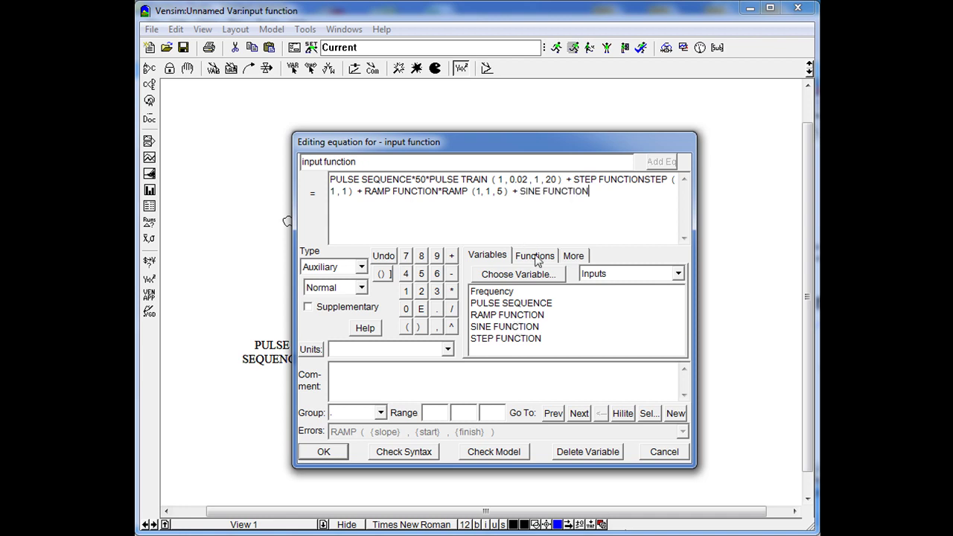
{"action": "type", "text": "*"}
{"action": "left_click", "coordinate": [529, 257]}
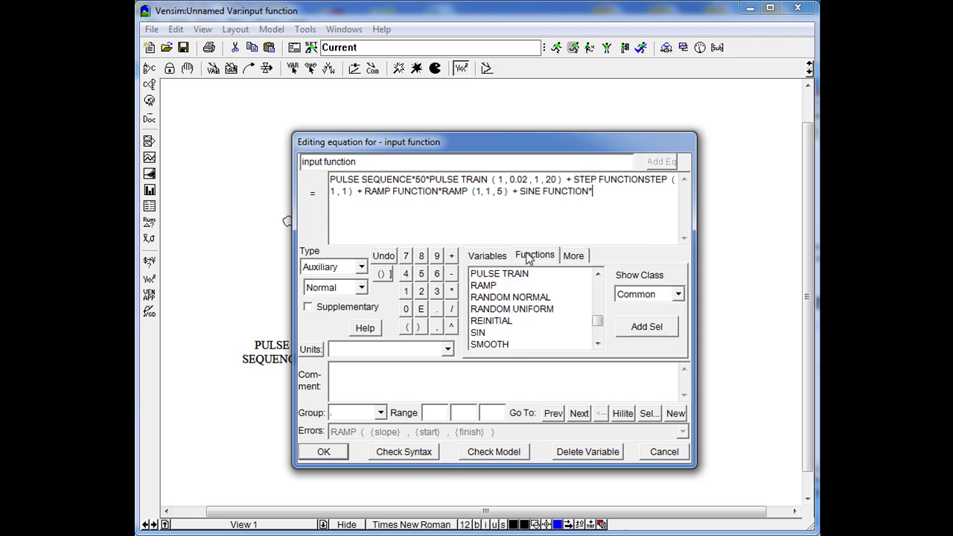
{"action": "double_click", "coordinate": [479, 333]}
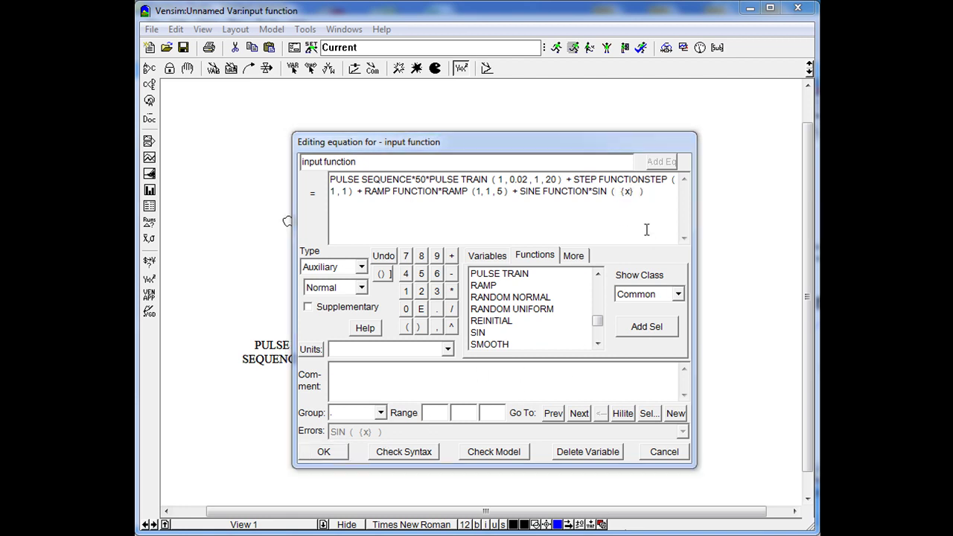
Replace the SIN placeholder with the argument 2*3.14159*Frequency*Time.
{"action": "left_click", "coordinate": [638, 192]}
{"action": "key", "text": "BackSpace"}
{"action": "key", "text": "BackSpace"}
{"action": "key", "text": "BackSpace"}
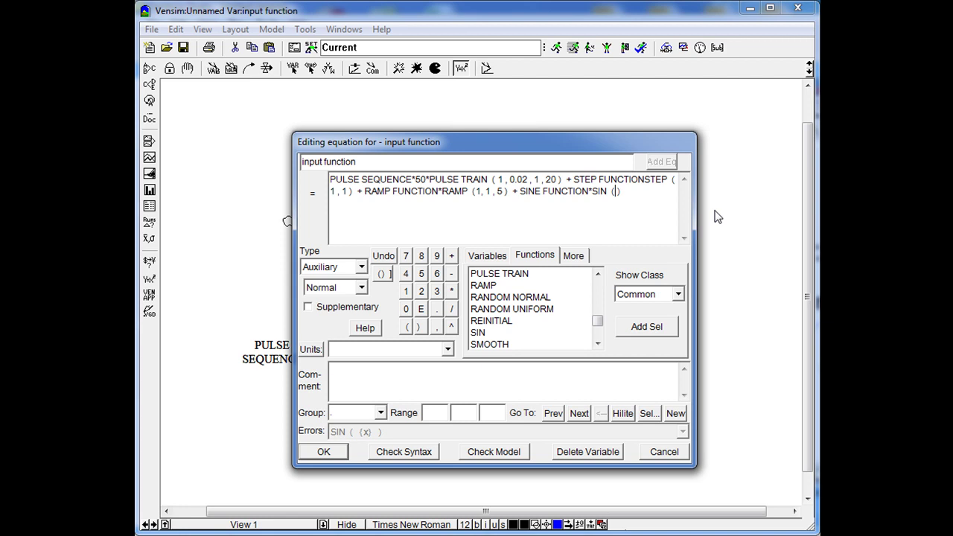
{"action": "type", "text": "2*3.14159*"}
{"action": "left_click", "coordinate": [506, 257]}
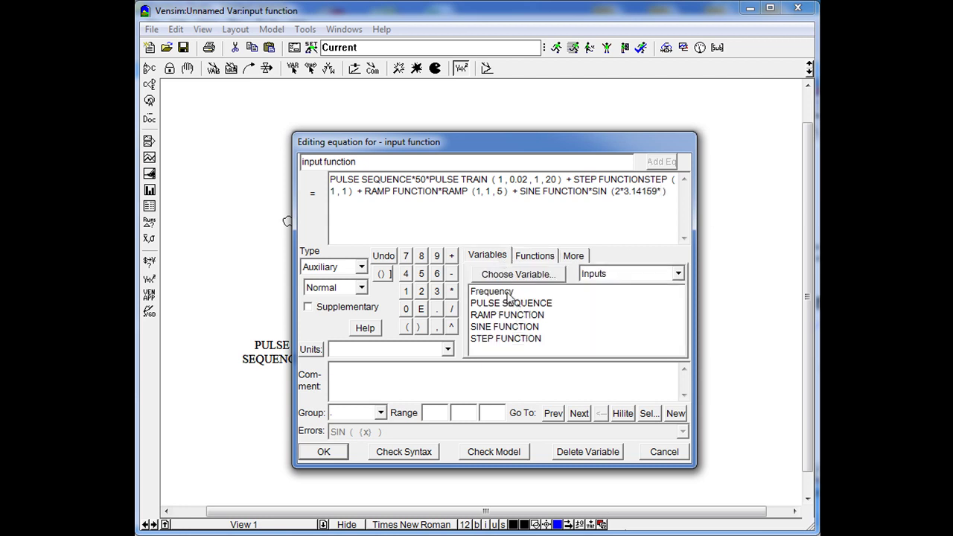
{"action": "double_click", "coordinate": [509, 296]}
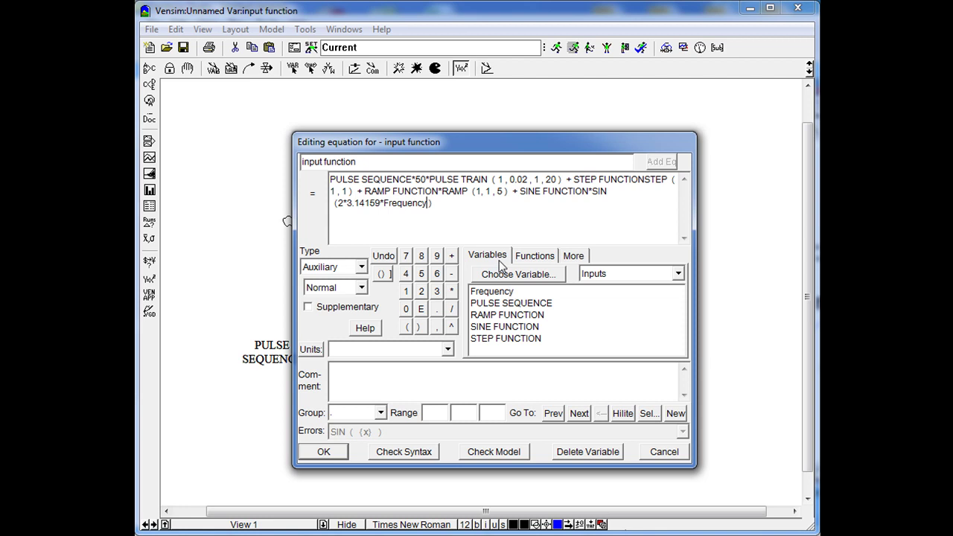
{"action": "type", "text": "*Time"}
Set the units of input function to state/day and submit the equation.
{"action": "left_click", "coordinate": [422, 350]}
{"action": "type", "text": "state"}
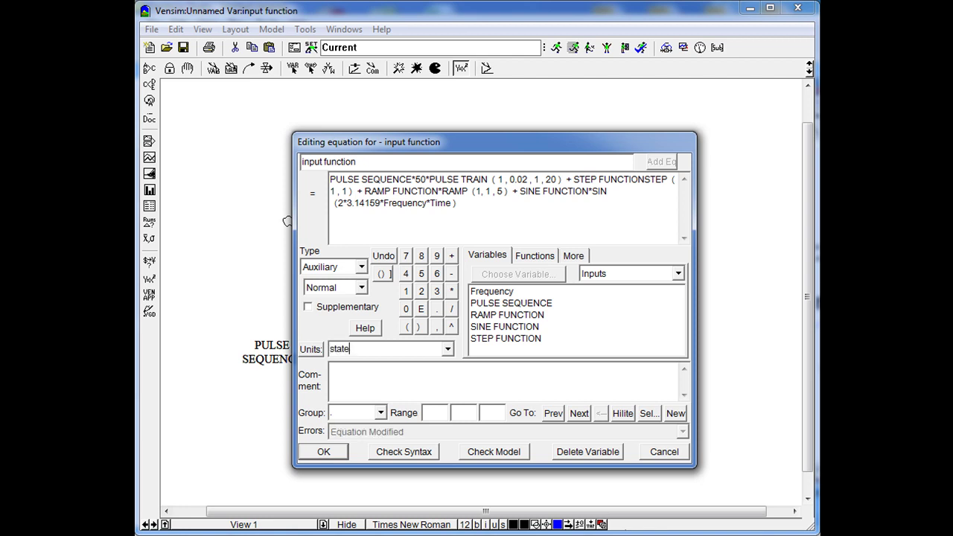
{"action": "type", "text": "/day"}
{"action": "left_click", "coordinate": [344, 453]}
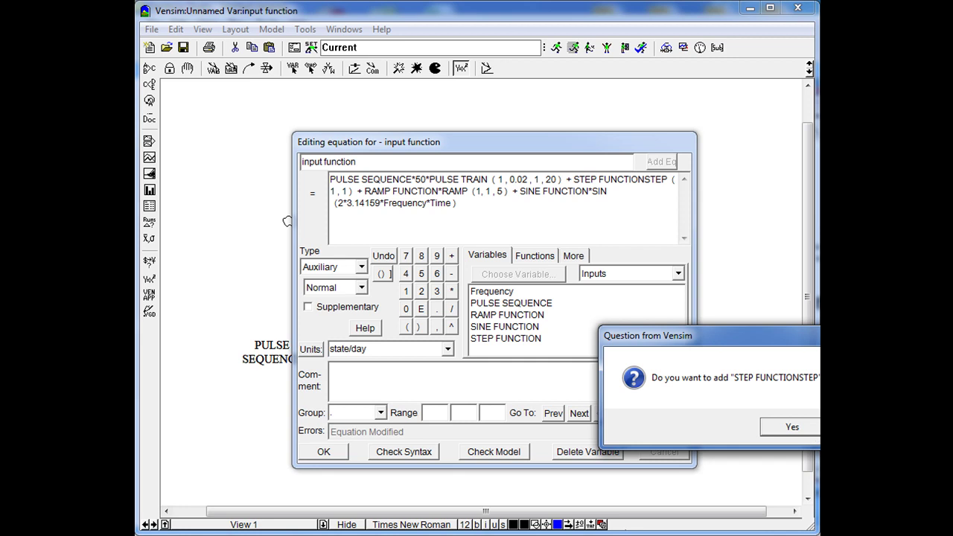
Decline adding STEP FUNCTIONSTEP as a variable and insert the missing * between STEP FUNCTION and STEP.
{"action": "left_click", "coordinate": [814, 434]}
{"action": "key", "text": "Left"}
{"action": "type", "text": "*"}
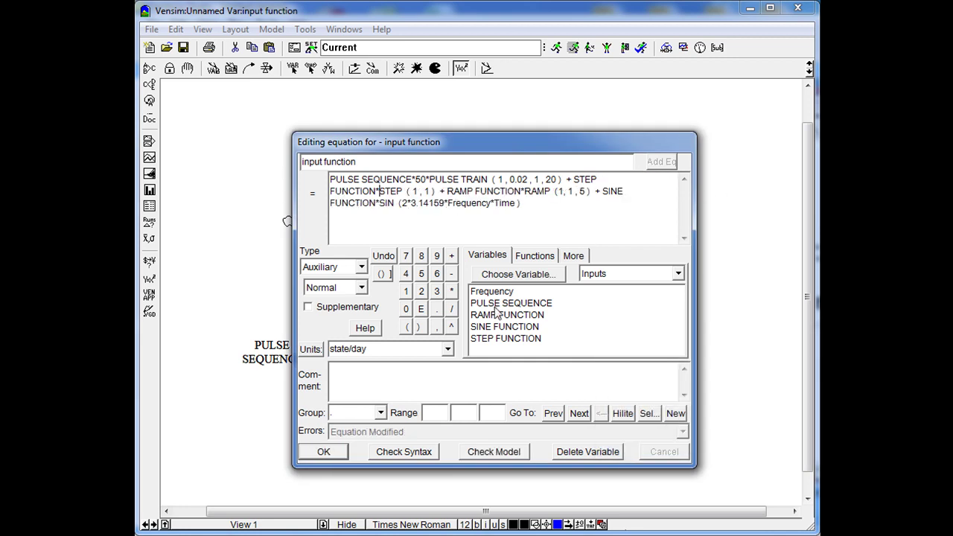
Accept the equation with the updated input list and place the <Time> shadow variable to the left of input function.
{"action": "left_click", "coordinate": [323, 452]}
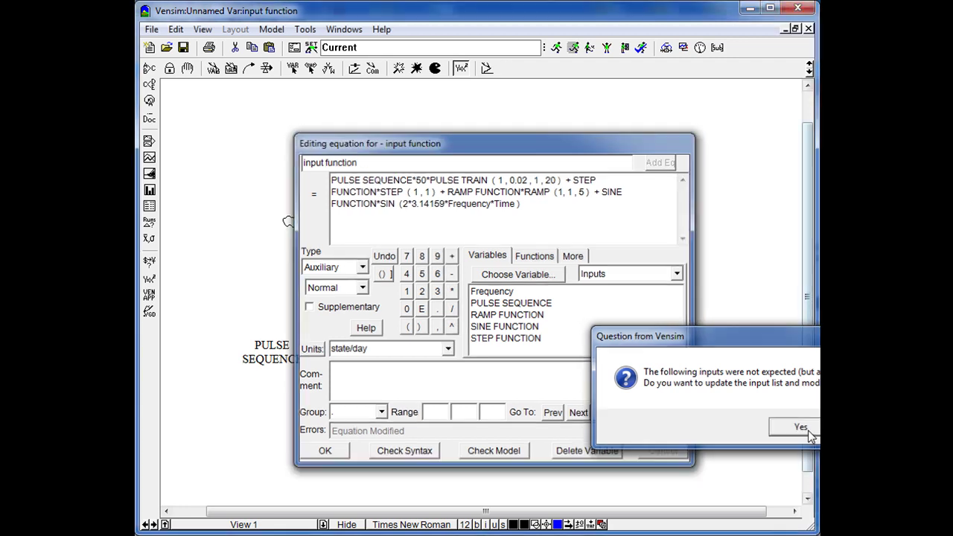
{"action": "left_click", "coordinate": [808, 431]}
{"action": "left_click_drag", "start_coordinate": [360, 321], "coordinate": [239, 308]}
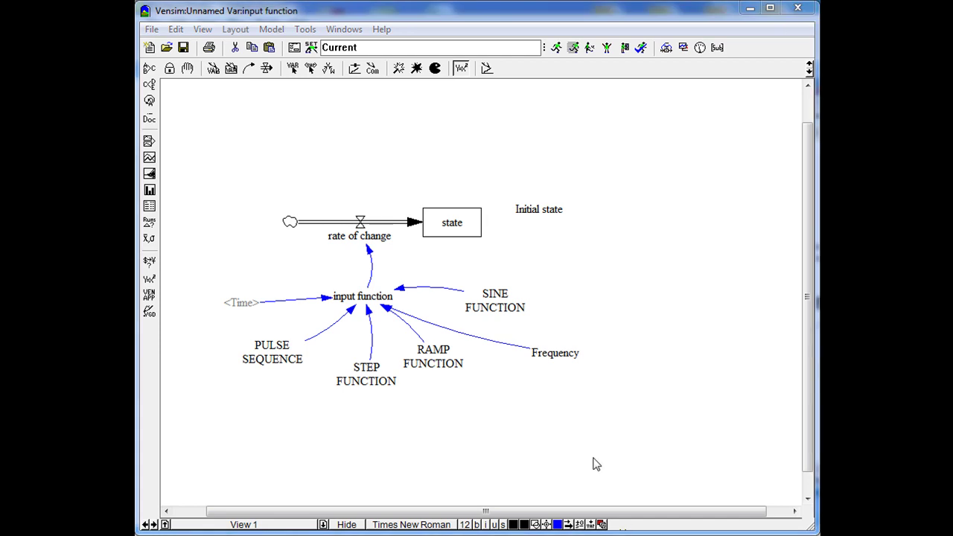
Review the time bounds in the model settings and keep Euler as the integration type.
{"action": "left_click", "coordinate": [272, 30]}
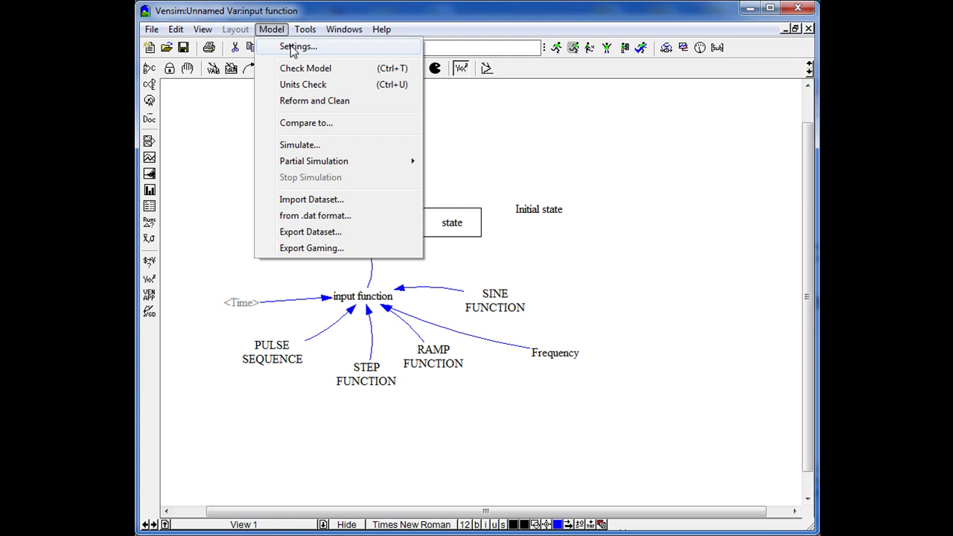
{"action": "left_click", "coordinate": [292, 48]}
{"action": "key", "text": "Return"}
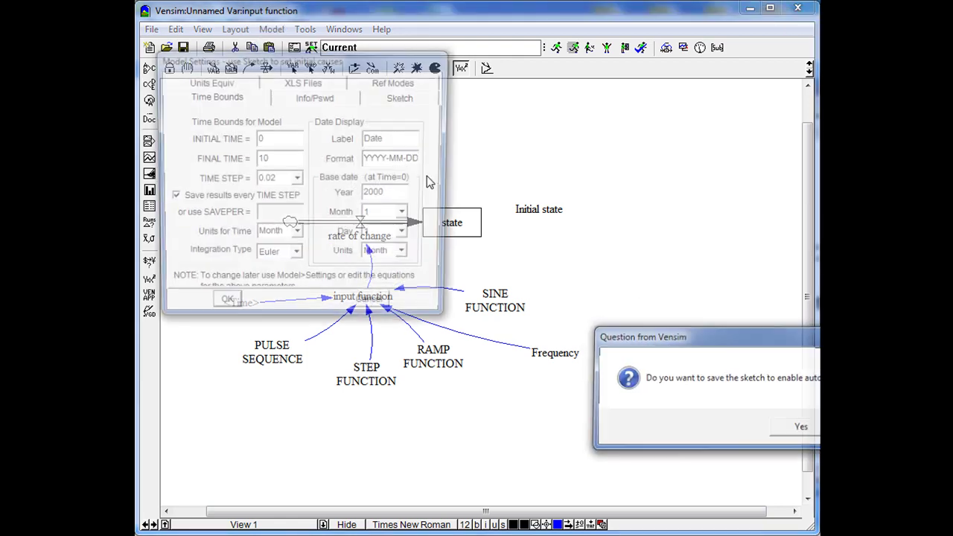
{"action": "left_click_drag", "start_coordinate": [287, 58], "coordinate": [325, 101]}
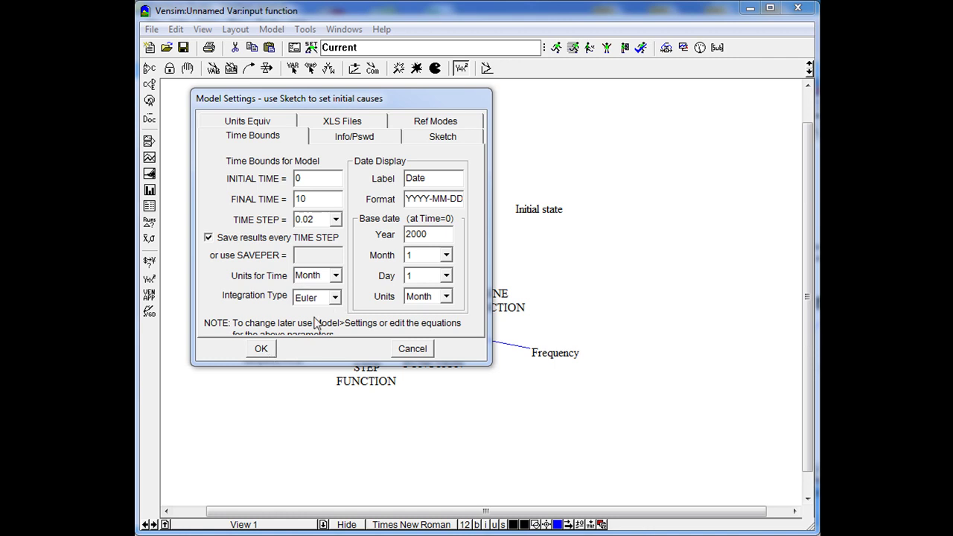
{"action": "left_click", "coordinate": [335, 297]}
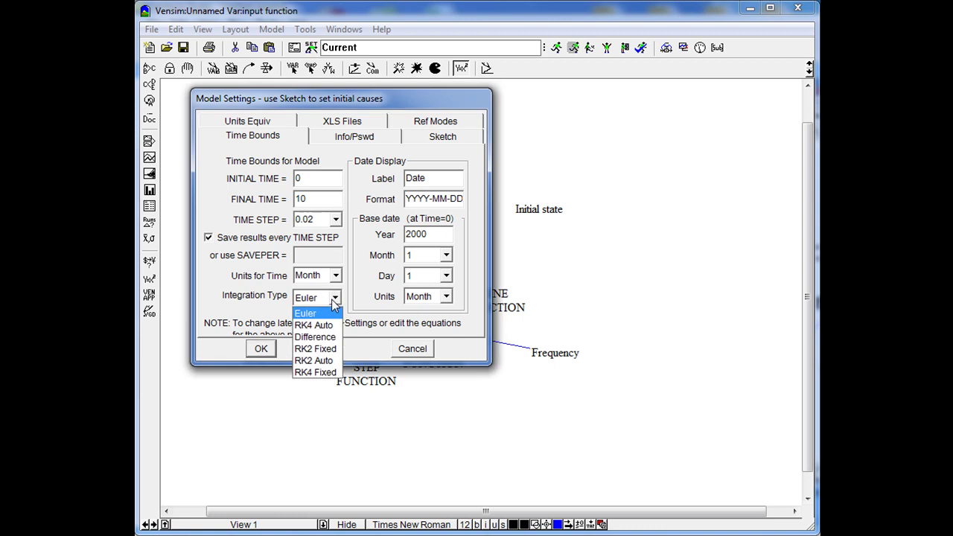
{"action": "left_click", "coordinate": [333, 303]}
{"action": "left_click", "coordinate": [260, 348]}
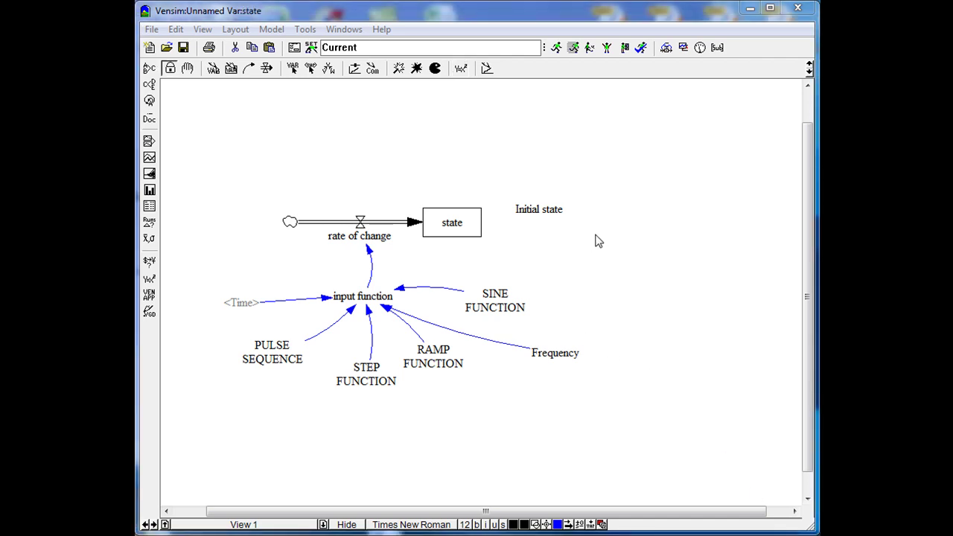
Run the model check and inspect the error reported for the state level.
{"action": "left_click", "coordinate": [272, 30]}
{"action": "mouse_move", "coordinate": [304, 30]}
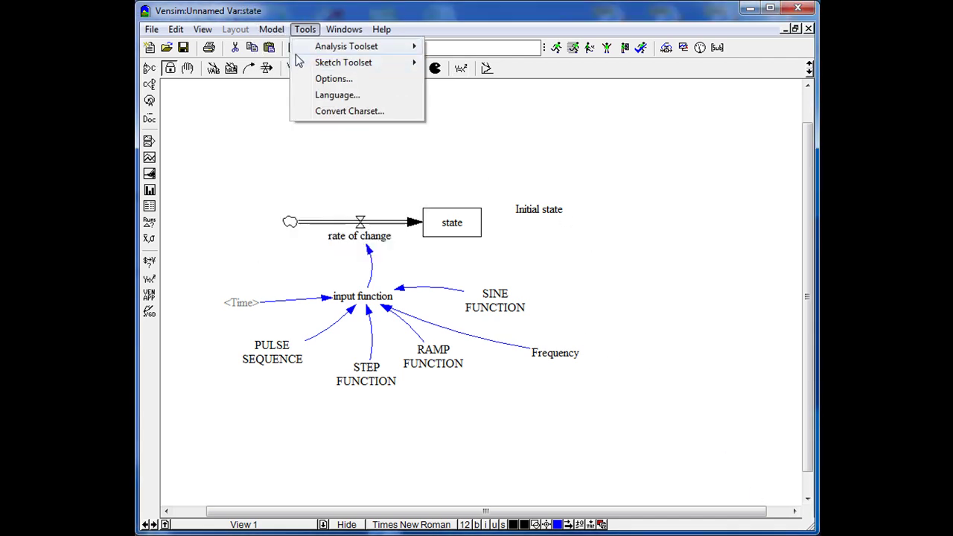
{"action": "left_click", "coordinate": [289, 68]}
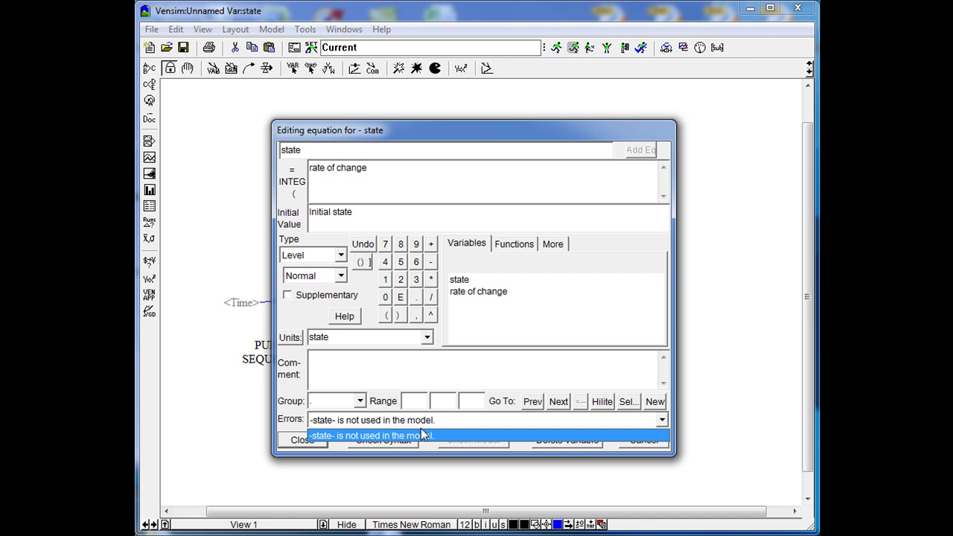
{"action": "left_click", "coordinate": [404, 138]}
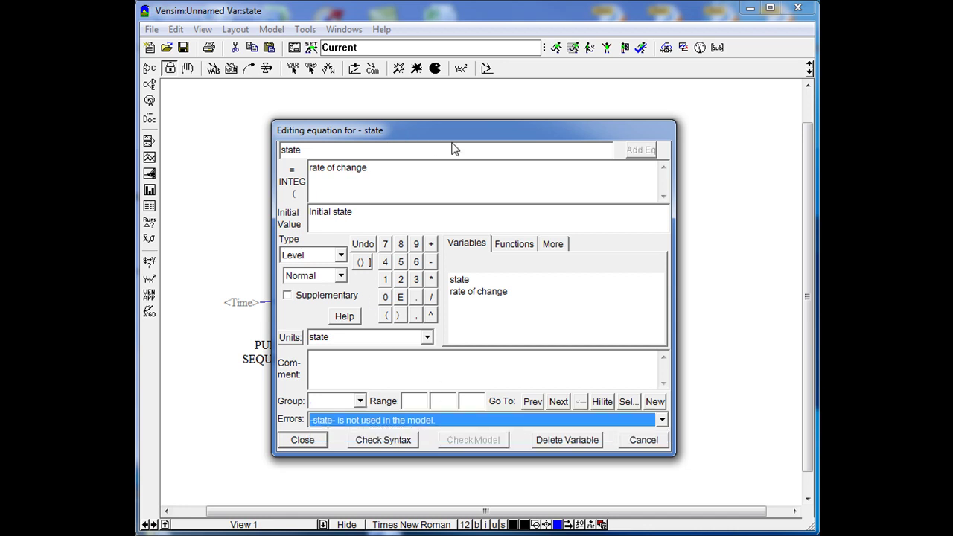
Mark the state level as Supplementary in its equation and accept the change.
{"action": "left_click_drag", "start_coordinate": [443, 136], "coordinate": [541, 283]}
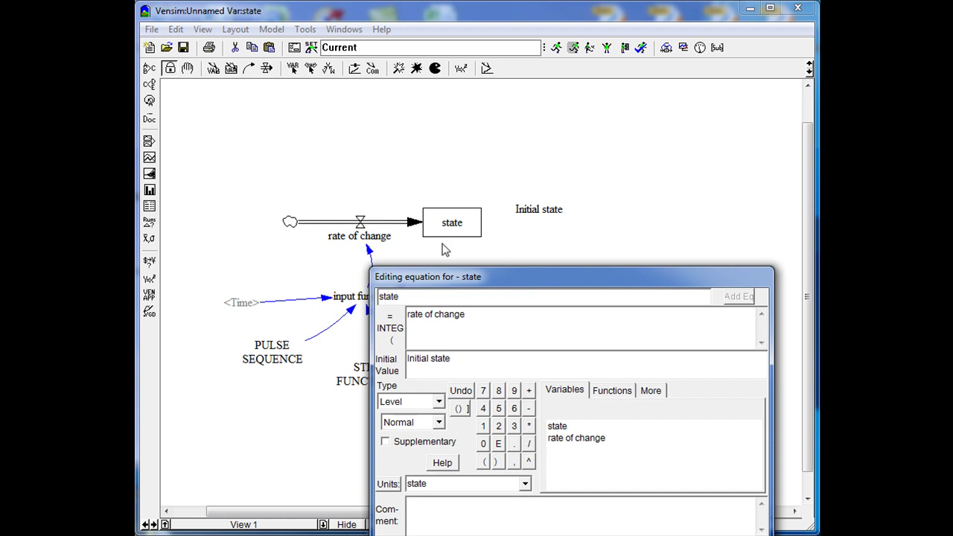
{"action": "left_click_drag", "start_coordinate": [544, 280], "coordinate": [529, 132]}
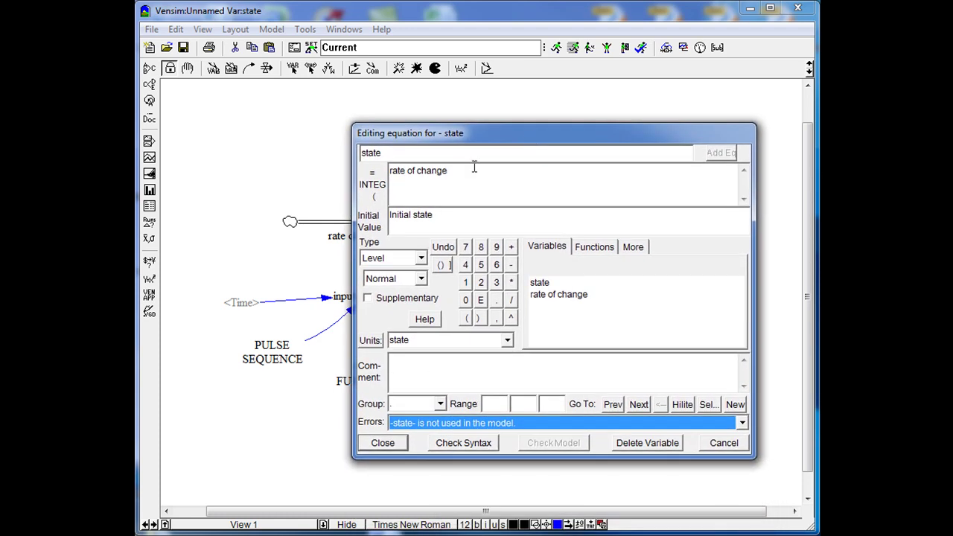
{"action": "left_click", "coordinate": [369, 299]}
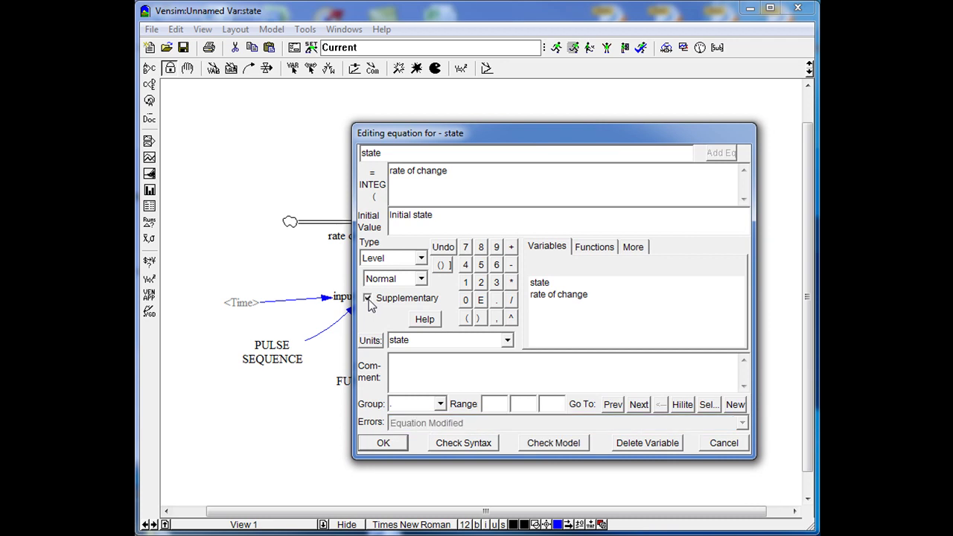
{"action": "left_click", "coordinate": [386, 444]}
Rerun the model check and close its message.
{"action": "left_click", "coordinate": [274, 29]}
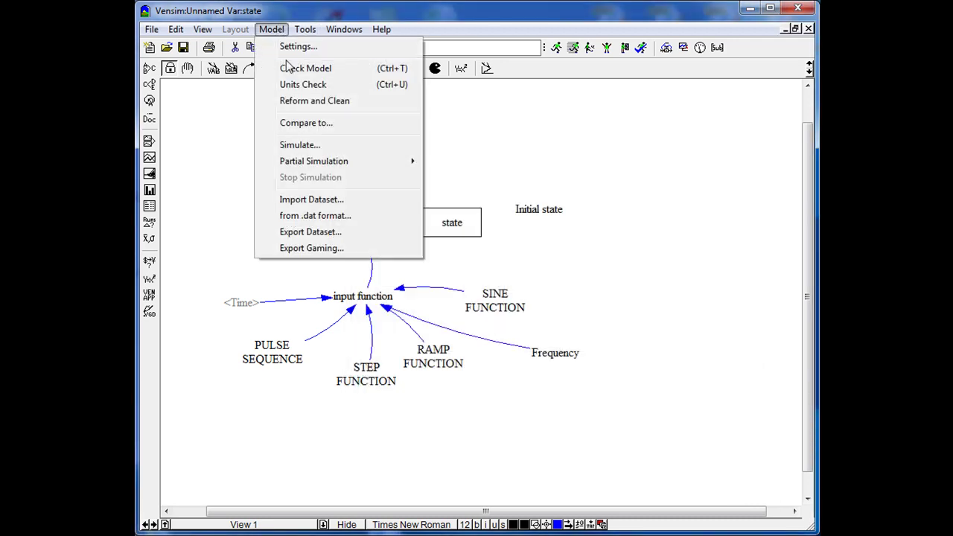
{"action": "left_click", "coordinate": [289, 68]}
{"action": "left_click_drag", "start_coordinate": [741, 339], "coordinate": [405, 204]}
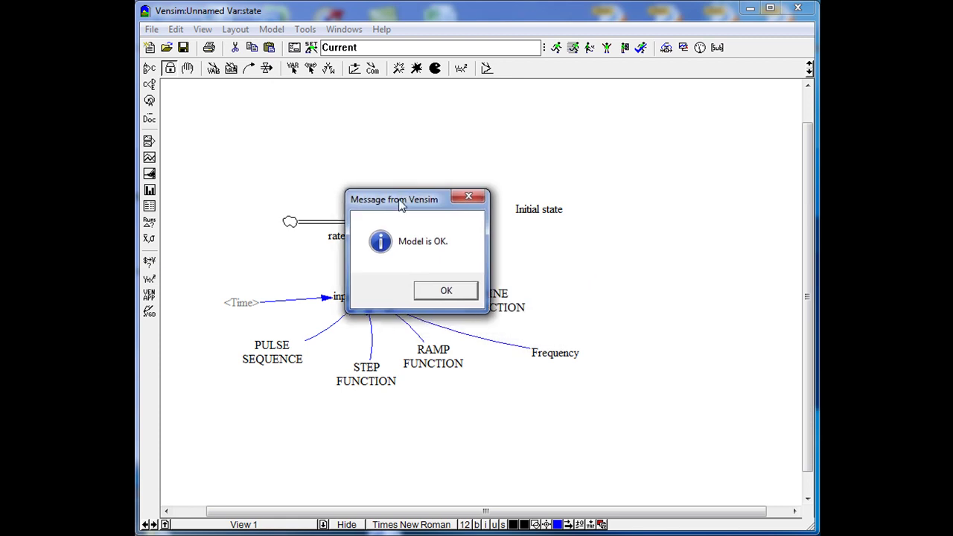
{"action": "left_click", "coordinate": [423, 289]}
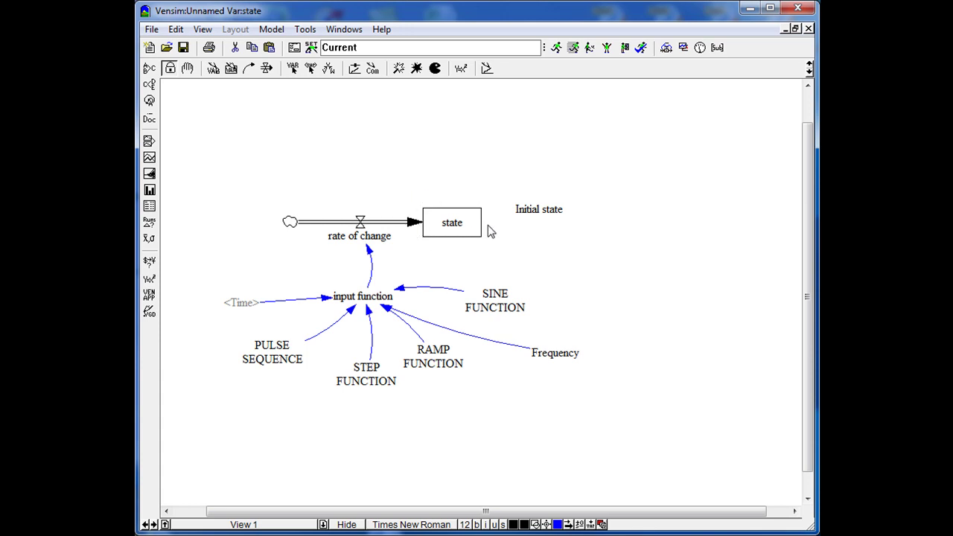
Run the units check and examine the units listed for input function and its inputs in the report.
{"action": "left_click", "coordinate": [304, 30]}
{"action": "mouse_move", "coordinate": [272, 30]}
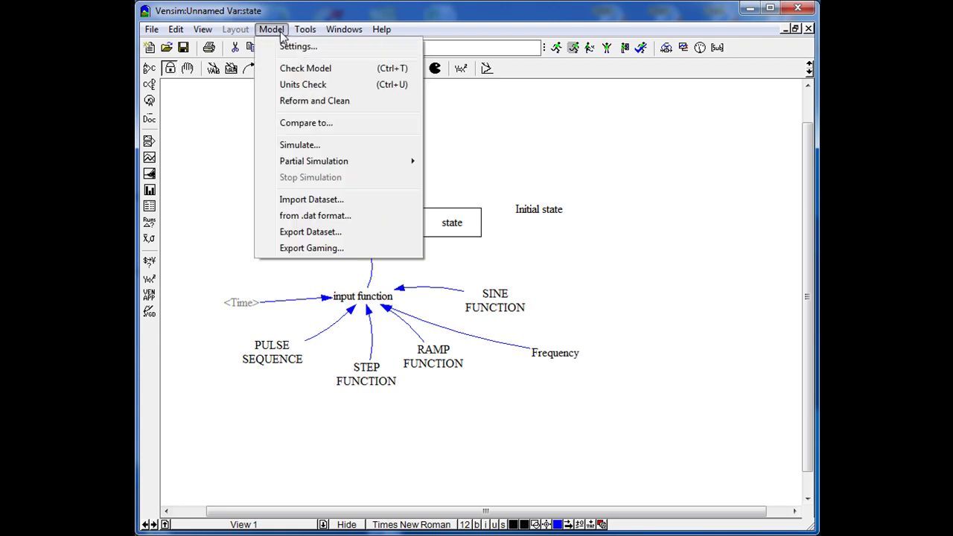
{"action": "left_click", "coordinate": [298, 86]}
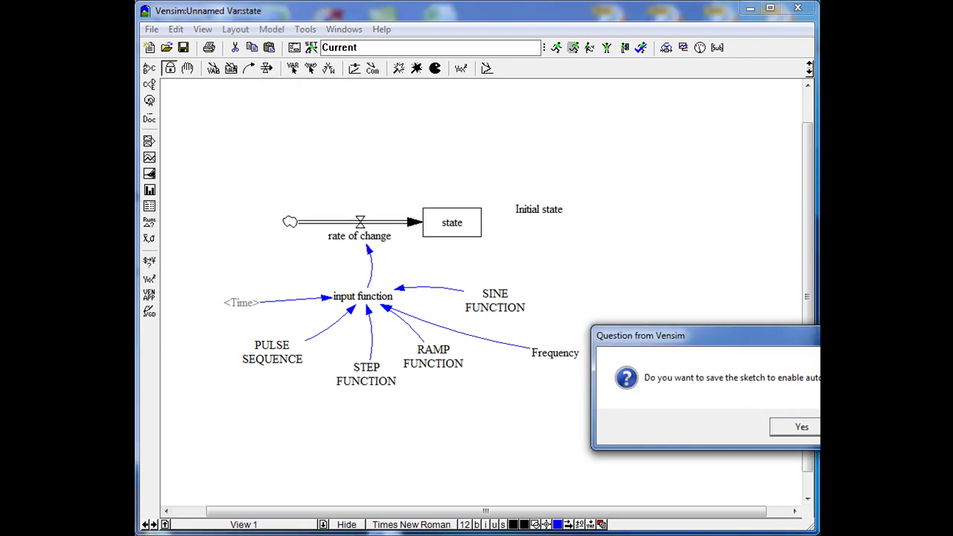
{"action": "key", "text": "Return"}
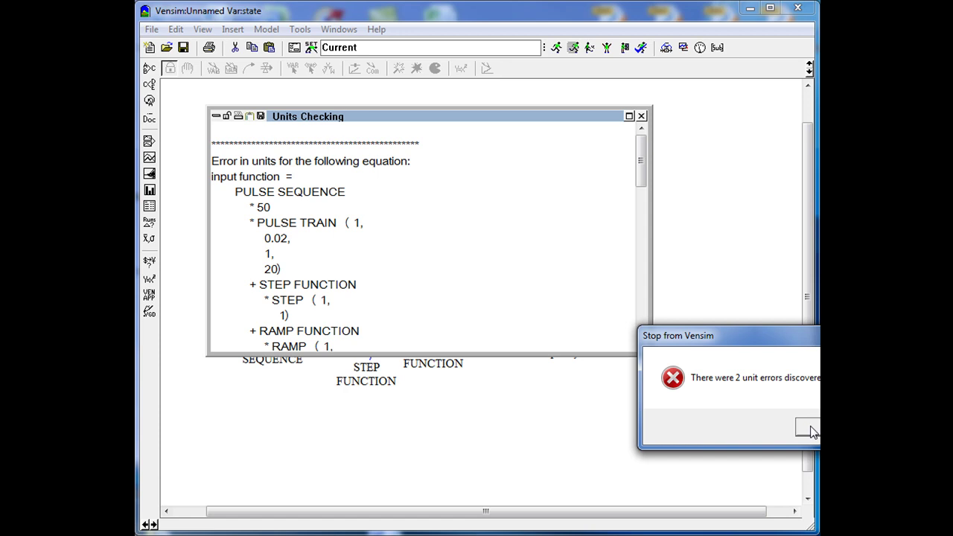
{"action": "left_click", "coordinate": [808, 429]}
{"action": "left_click_drag", "start_coordinate": [642, 173], "coordinate": [648, 251]}
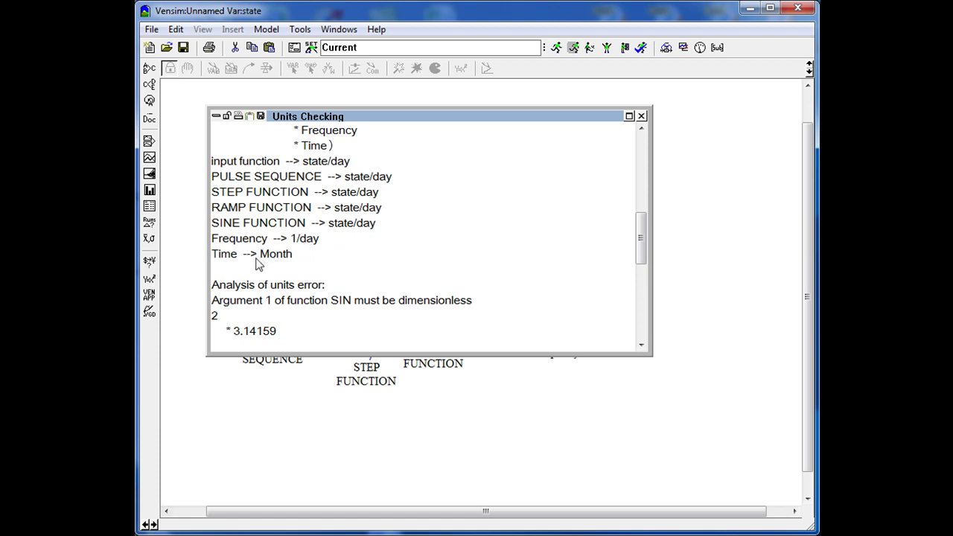
{"action": "left_click", "coordinate": [642, 118]}
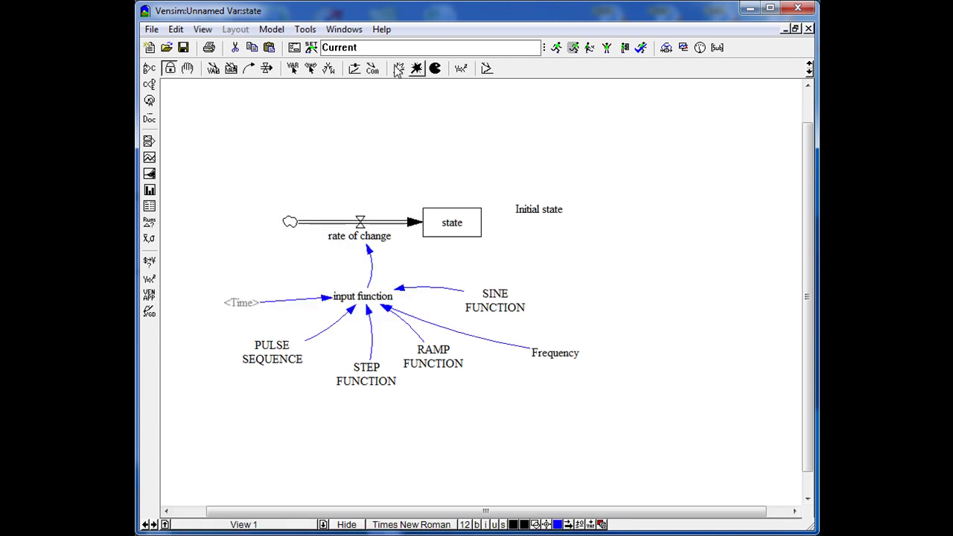
Set the model's units for time to Day in the time bounds.
{"action": "left_click", "coordinate": [271, 29]}
{"action": "left_click", "coordinate": [287, 45]}
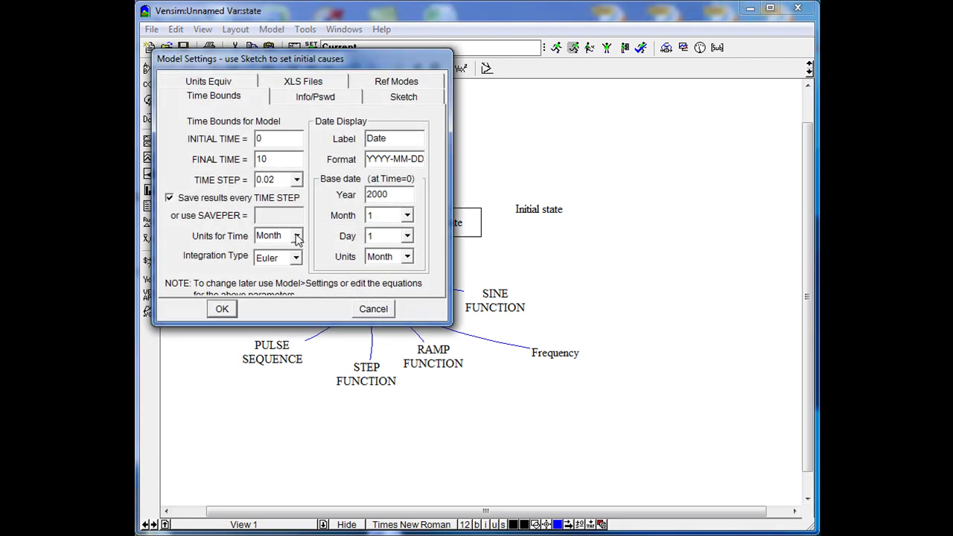
{"action": "left_click", "coordinate": [297, 237]}
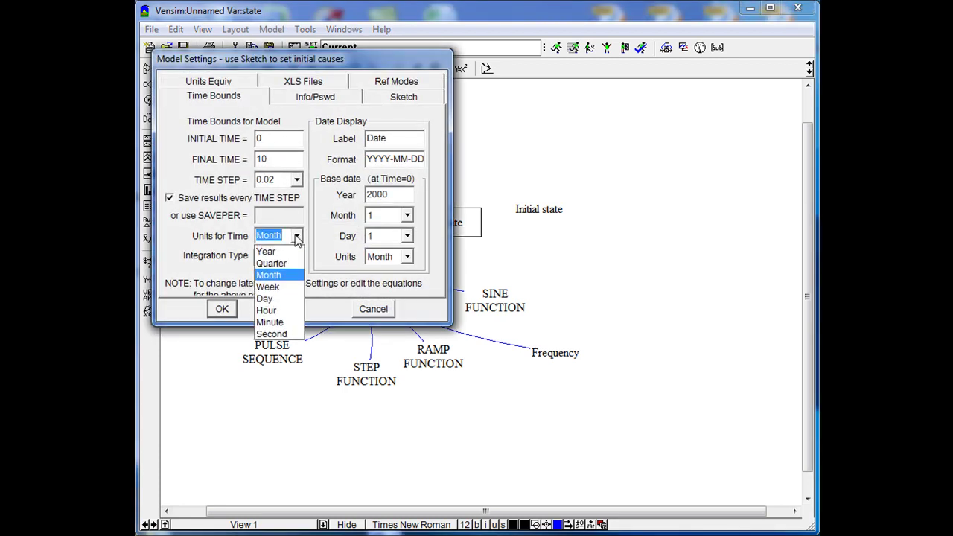
{"action": "left_click", "coordinate": [267, 298]}
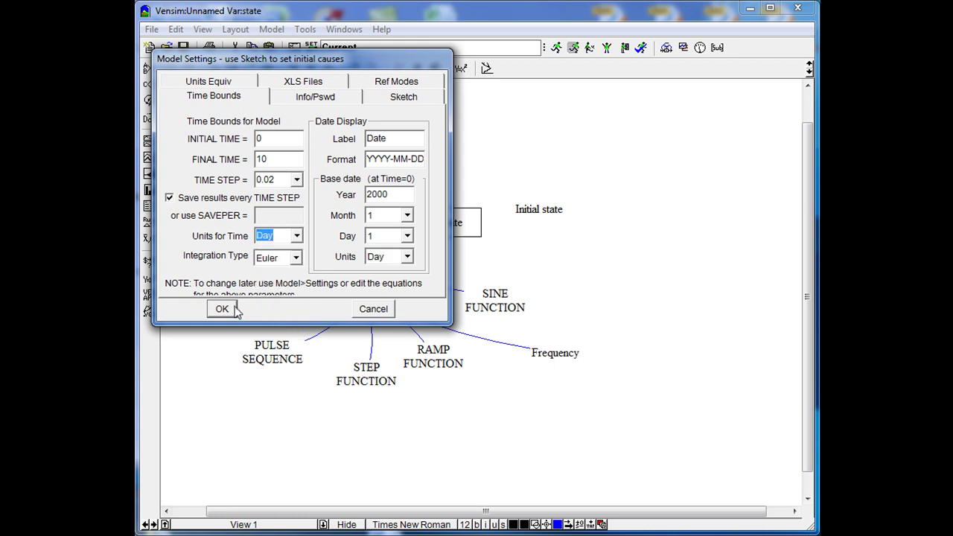
{"action": "left_click", "coordinate": [227, 311]}
Review the value and units in the PULSE SEQUENCE equation and accept it as it is.
{"action": "left_click", "coordinate": [462, 68]}
{"action": "left_click", "coordinate": [271, 351]}
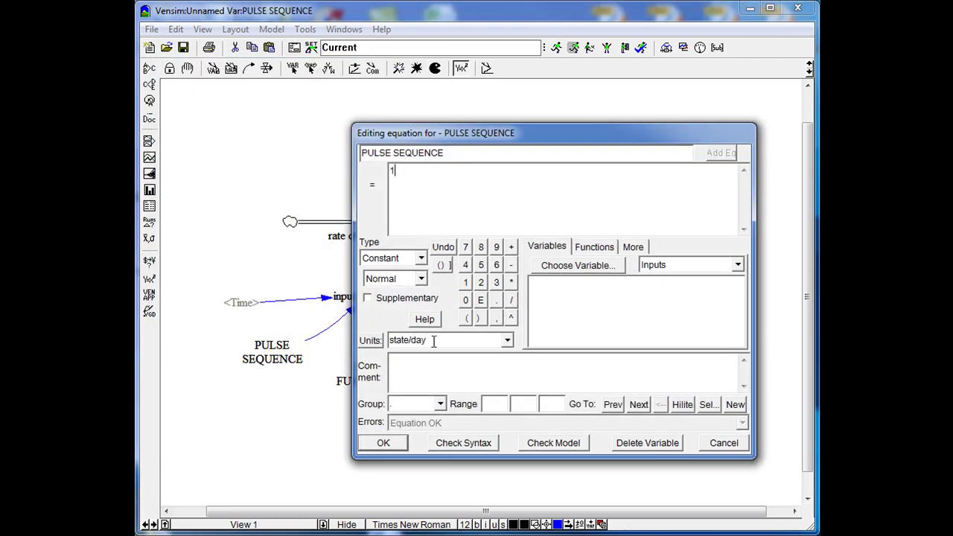
{"action": "left_click", "coordinate": [383, 443]}
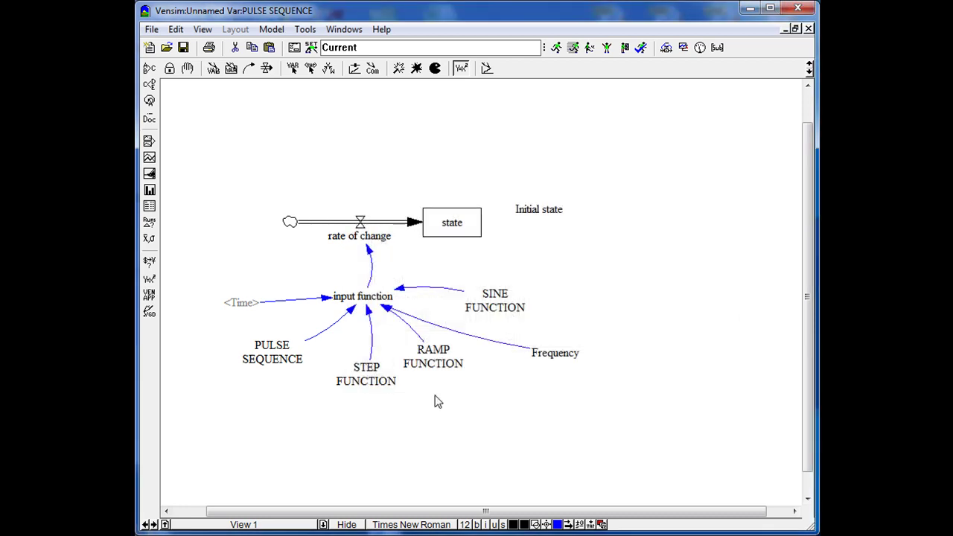
Repeat the units check with the new time units and close its message.
{"action": "left_click", "coordinate": [270, 29]}
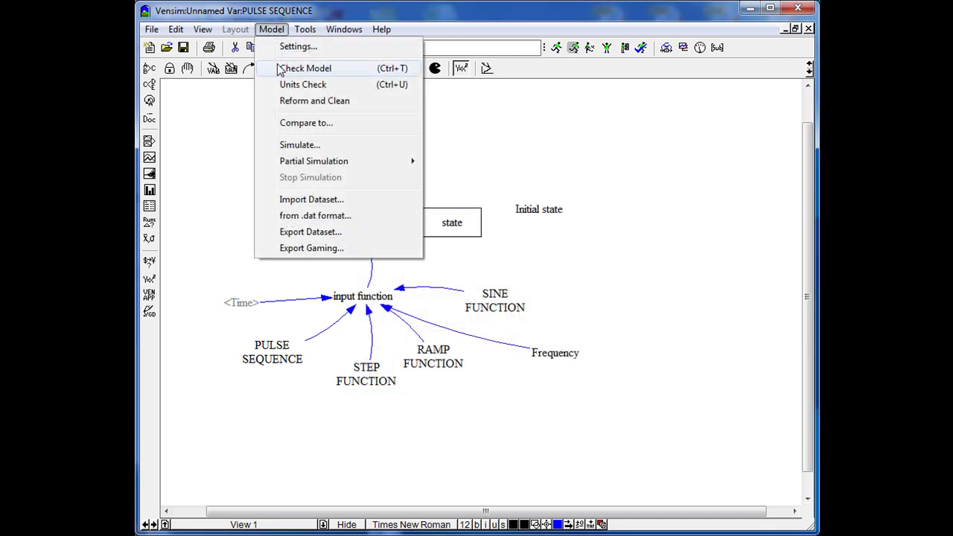
{"action": "left_click", "coordinate": [285, 84]}
{"action": "left_click", "coordinate": [794, 426]}
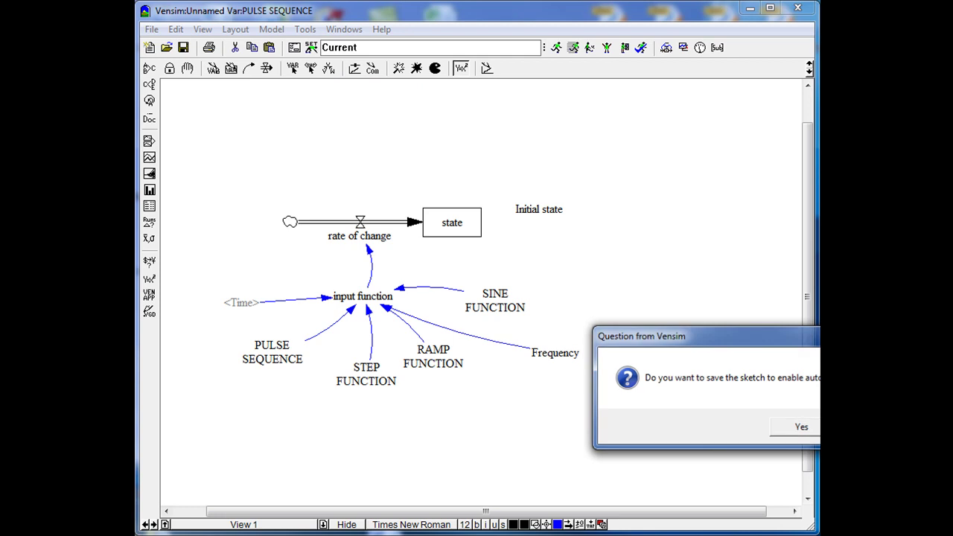
{"action": "left_click_drag", "start_coordinate": [766, 345], "coordinate": [430, 225]}
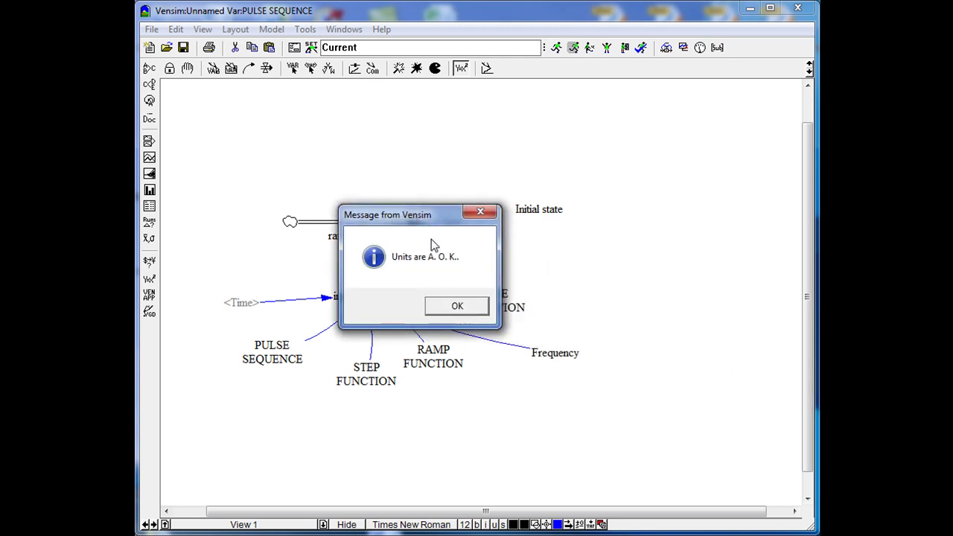
{"action": "left_click", "coordinate": [459, 309]}
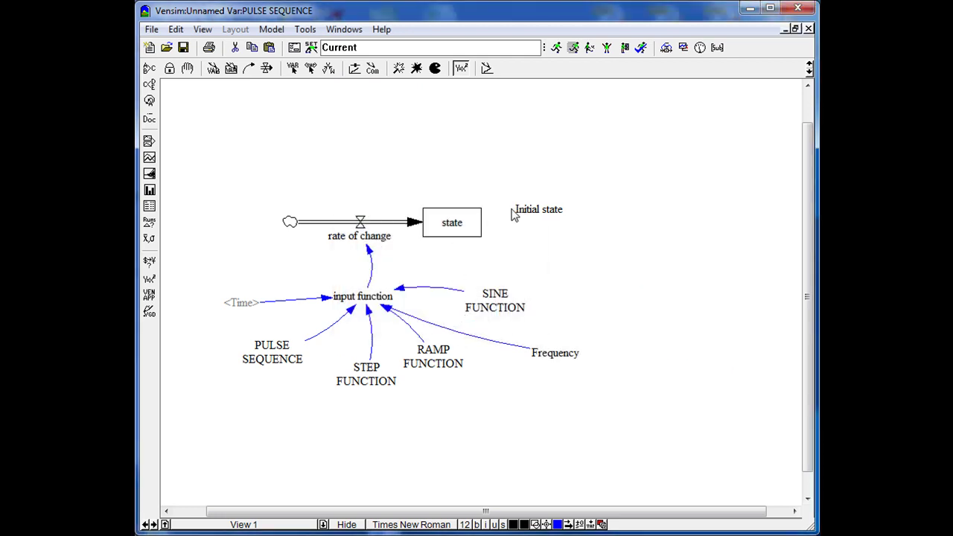
Simulate the model, overwriting the Current dataset, and plot a graph for the state variable with the default graph settings.
{"action": "left_click", "coordinate": [556, 47]}
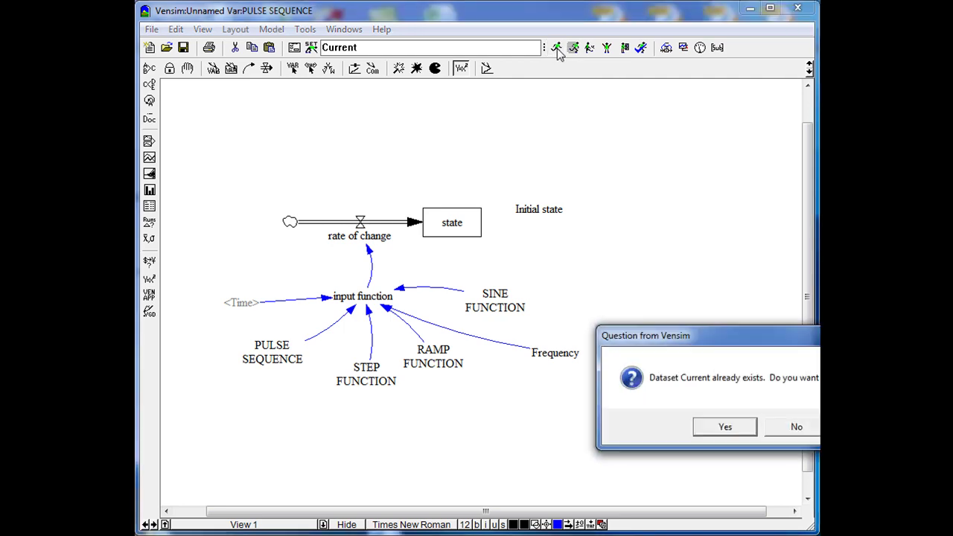
{"action": "left_click", "coordinate": [724, 428]}
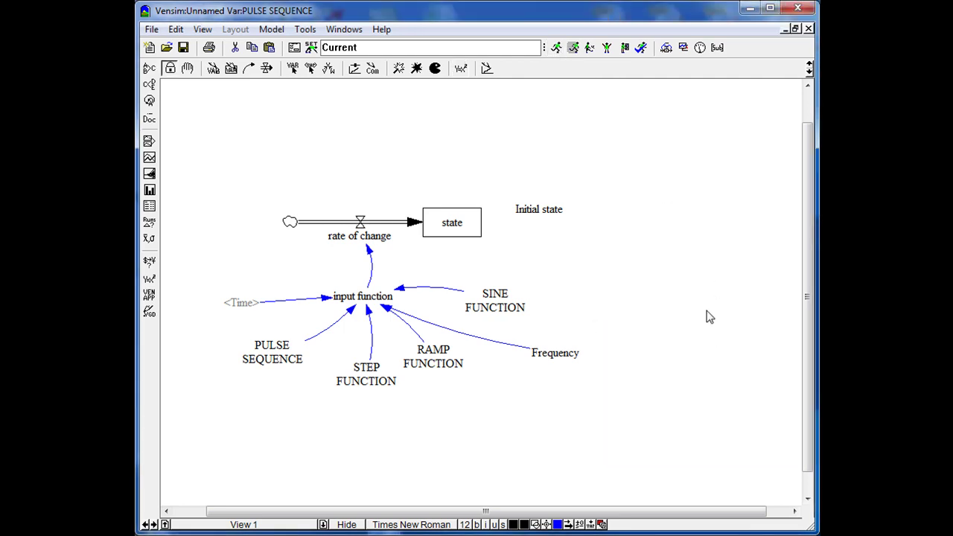
{"action": "left_click", "coordinate": [452, 228]}
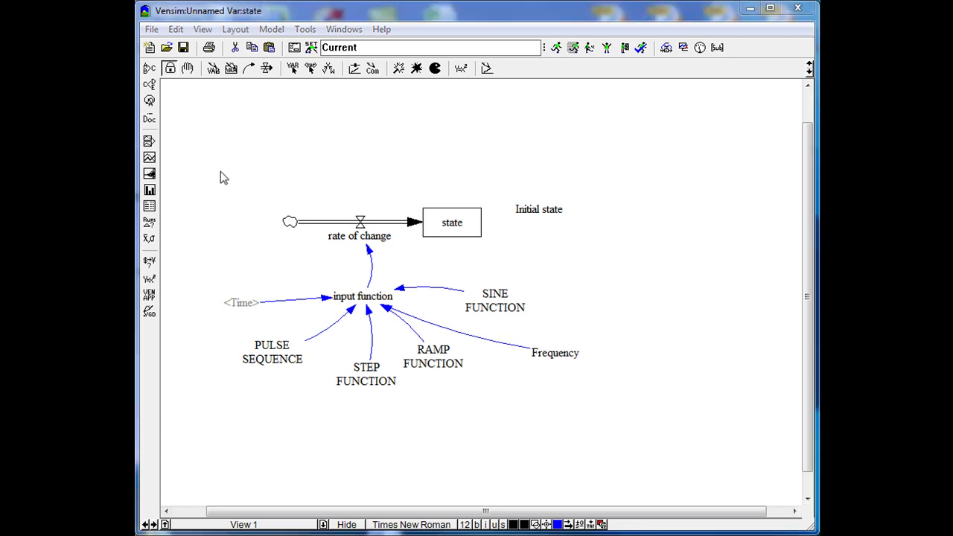
{"action": "left_click", "coordinate": [150, 158]}
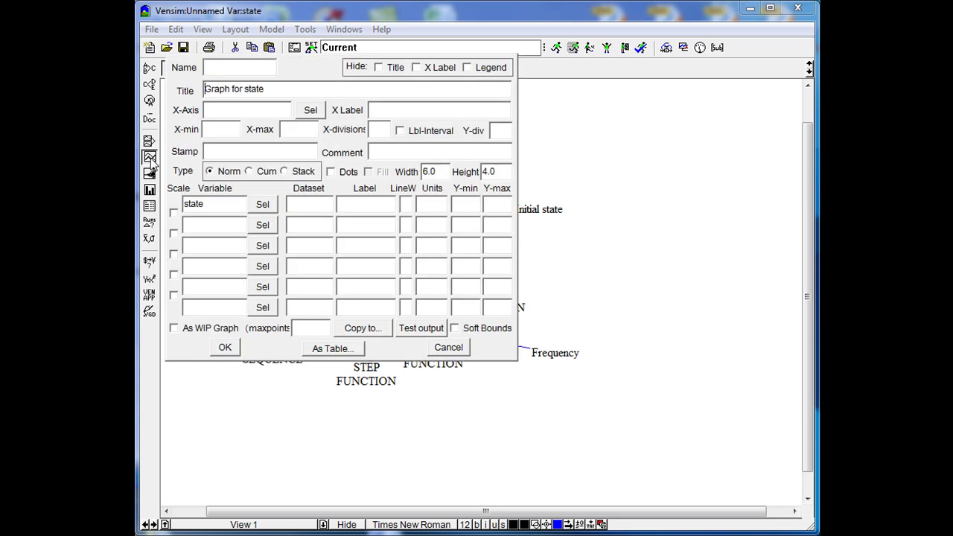
{"action": "left_click", "coordinate": [223, 348]}
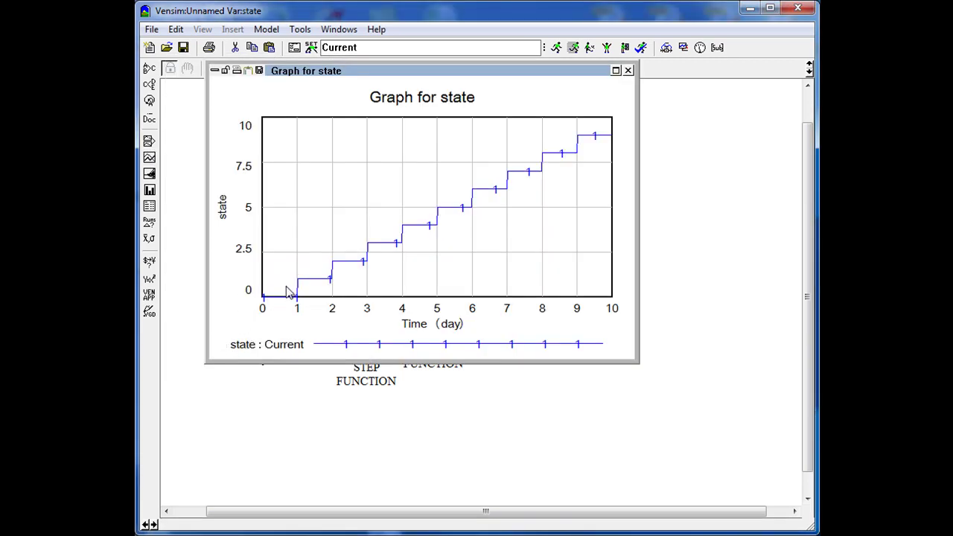